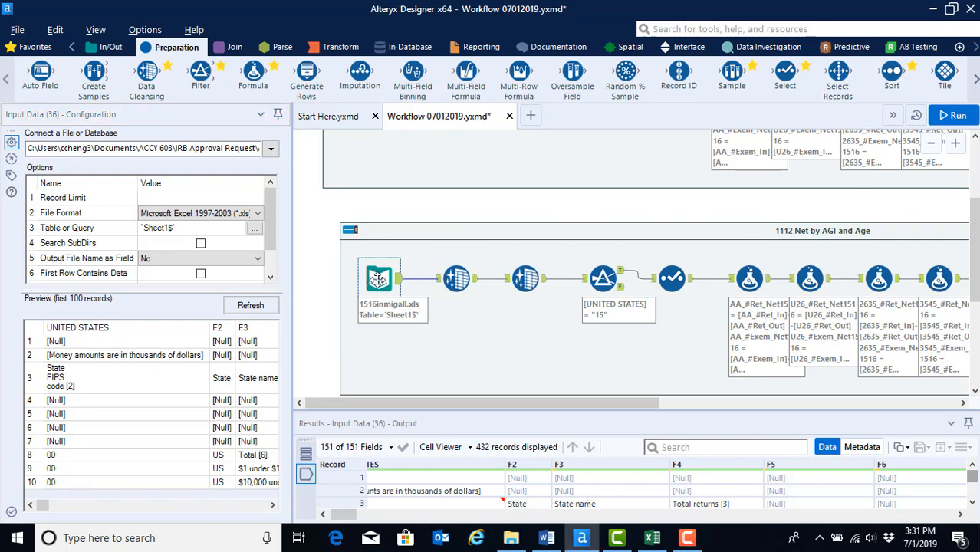
# Step: Point the Input Data tool at the recent file 1112inmigall.xls and select Sheet1
pyautogui.click(271, 151)
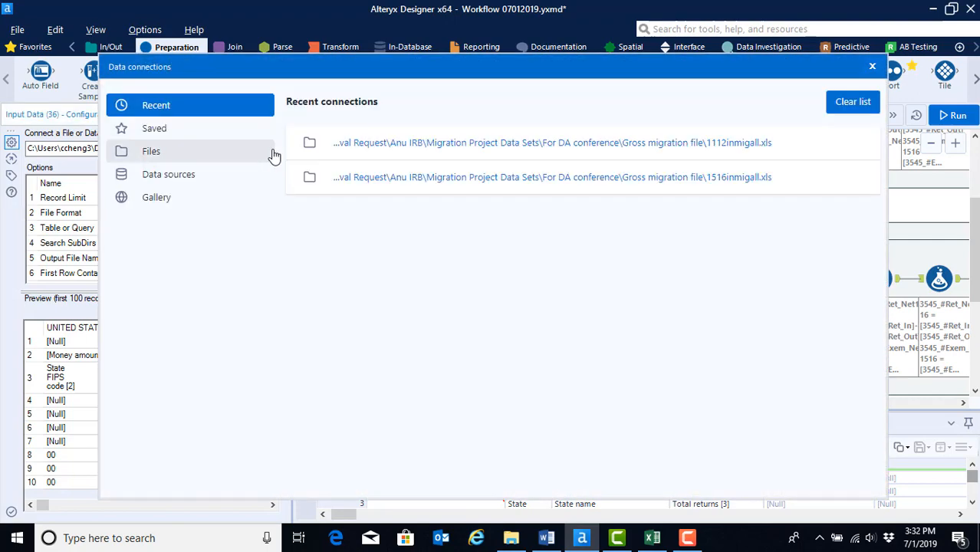
pyautogui.click(394, 148)
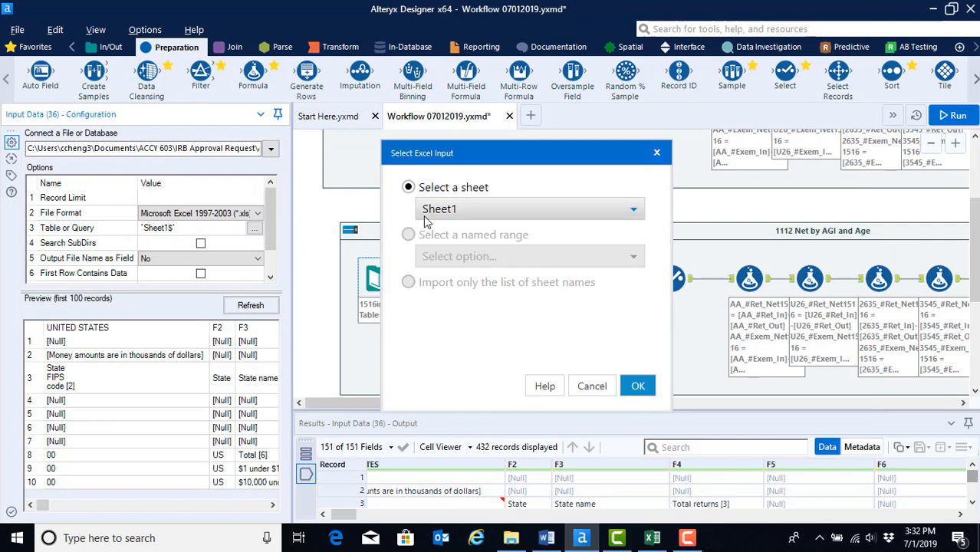
pyautogui.click(632, 212)
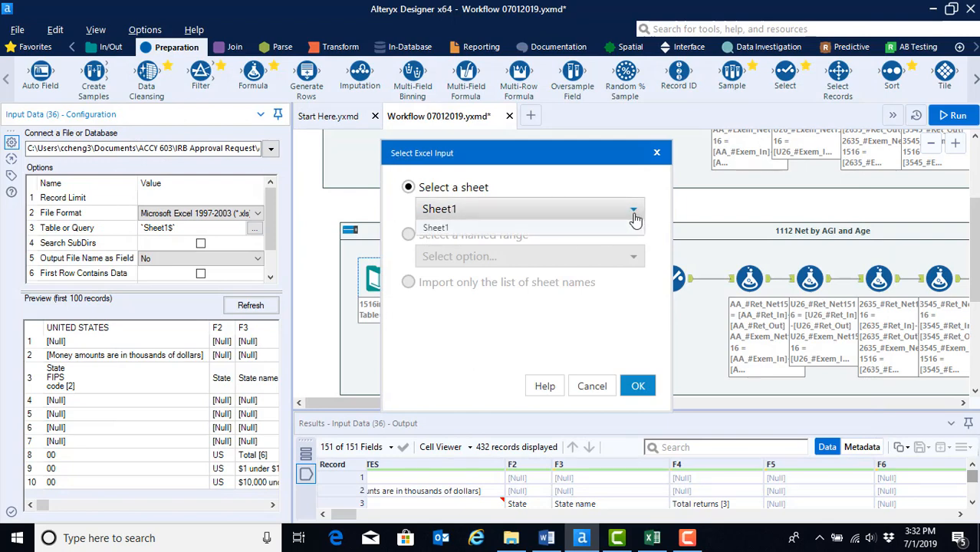
pyautogui.click(522, 215)
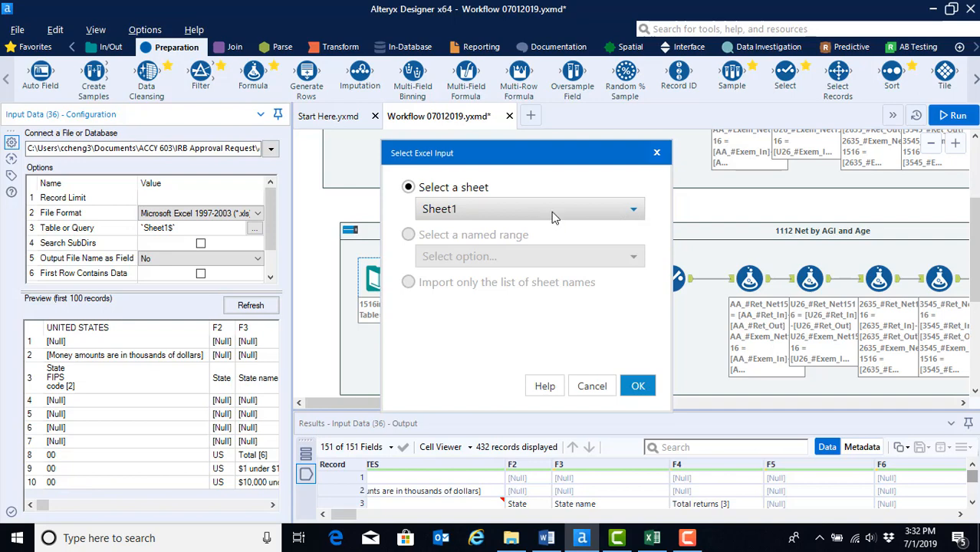
pyautogui.click(638, 387)
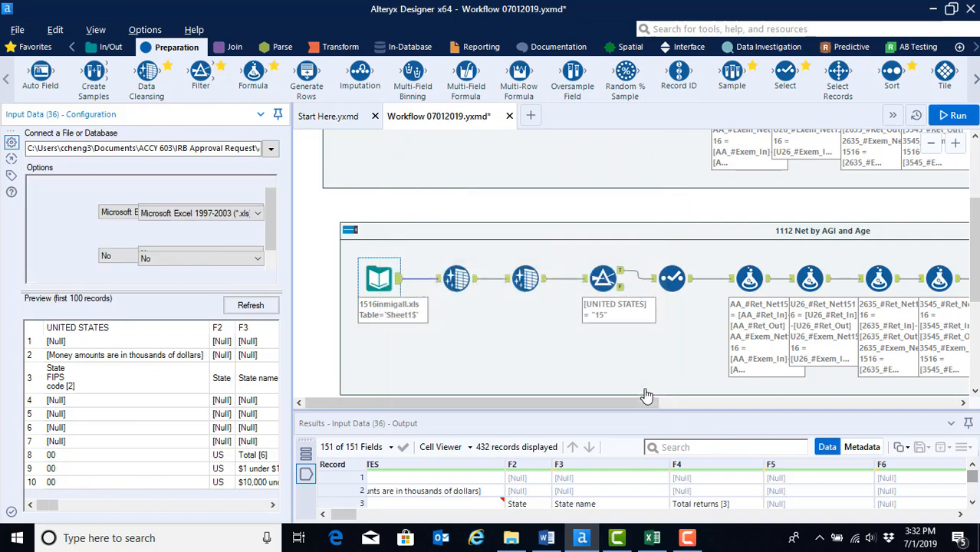
# Step: Run the workflow and review the input data results
pyautogui.click(959, 117)
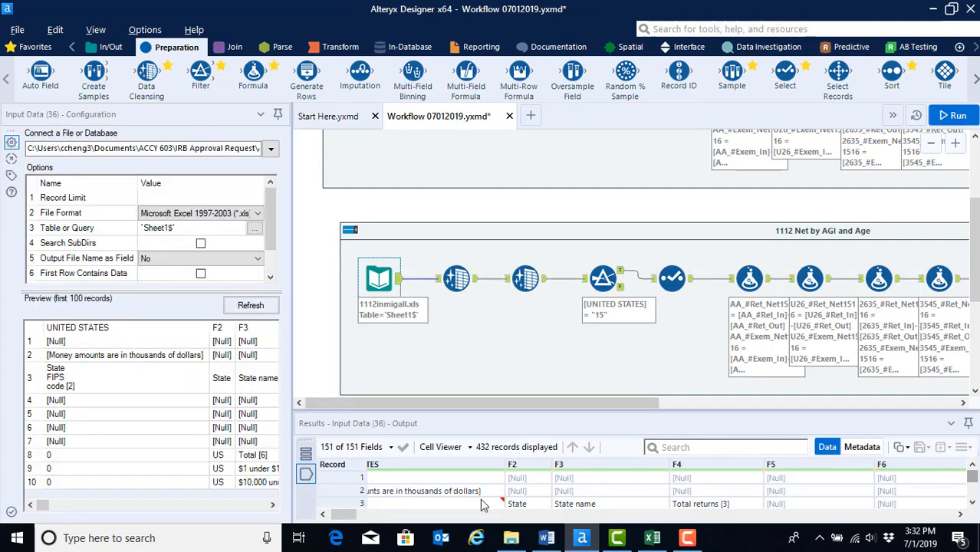
pyautogui.moveTo(334, 515); pyautogui.dragTo(328, 516)
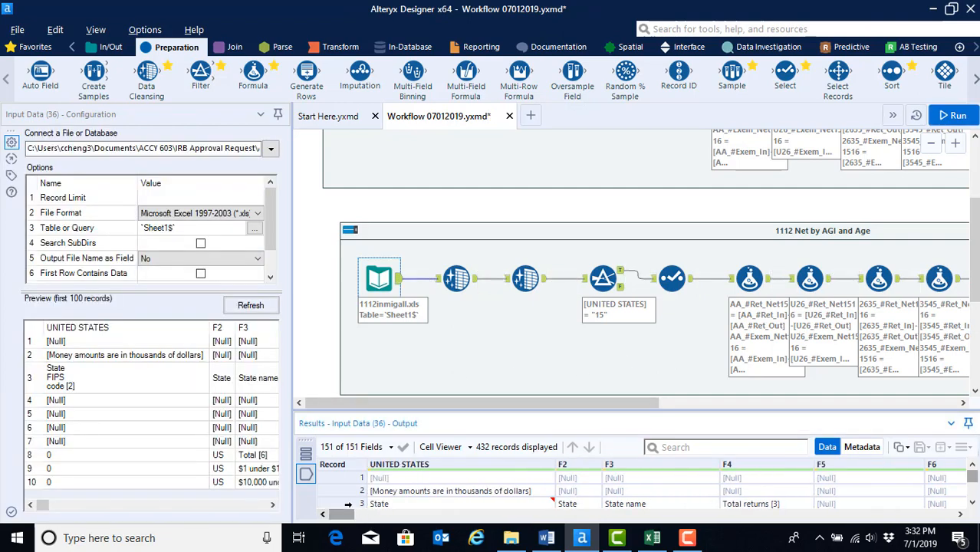
pyautogui.scroll(-3, 430, 485)
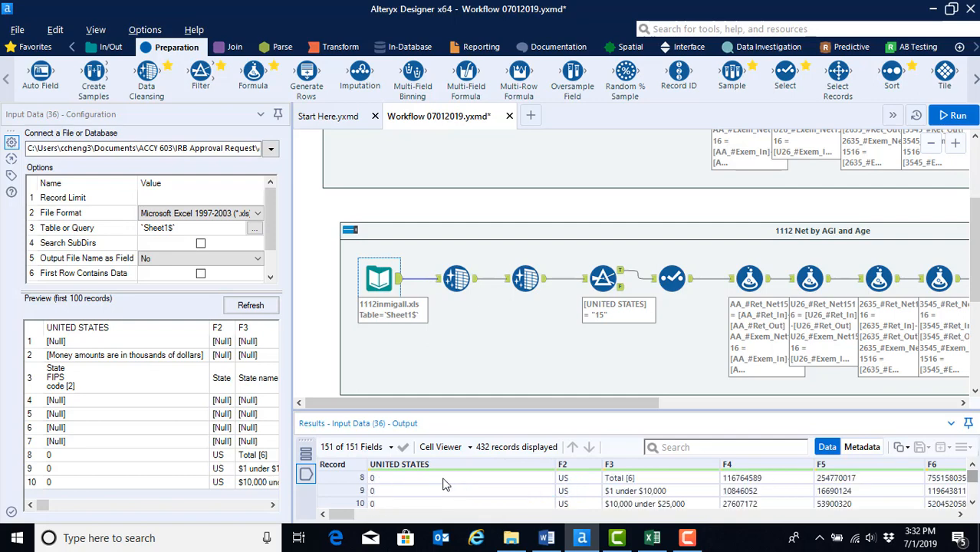
pyautogui.scroll(3, 445, 484)
# Step: Inspect the configurations of the two Data Cleansing tools, the Filter tool and the Select tool
pyautogui.click(467, 297)
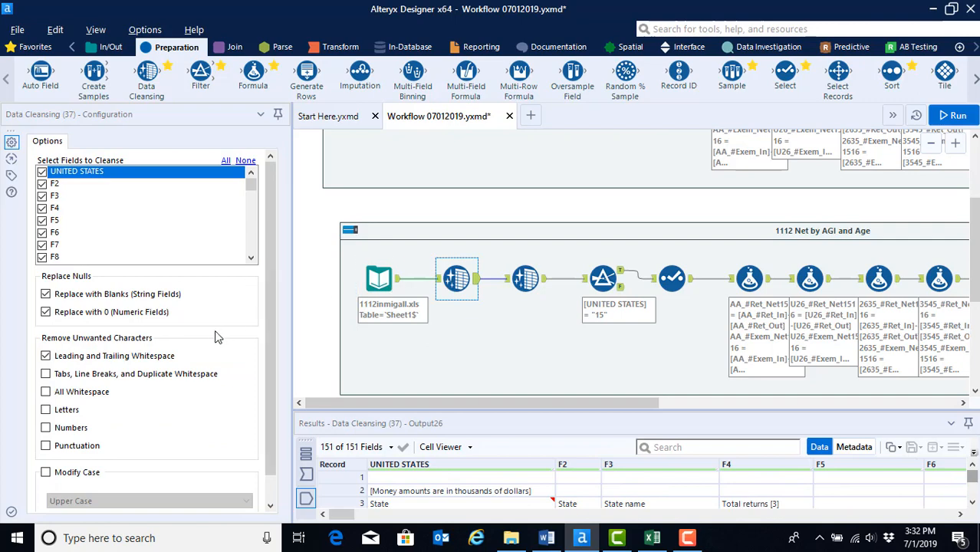
pyautogui.moveTo(254, 185); pyautogui.dragTo(215, 199)
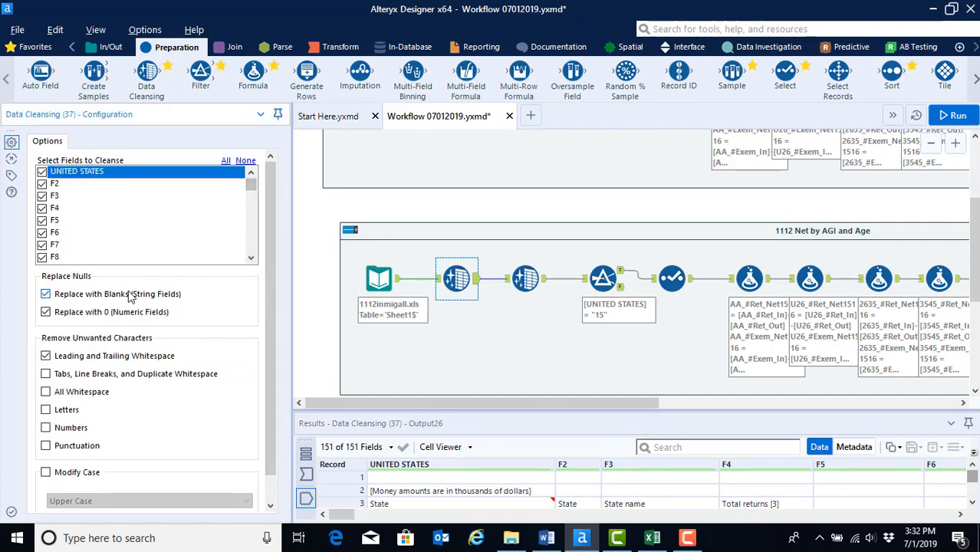
pyautogui.click(525, 280)
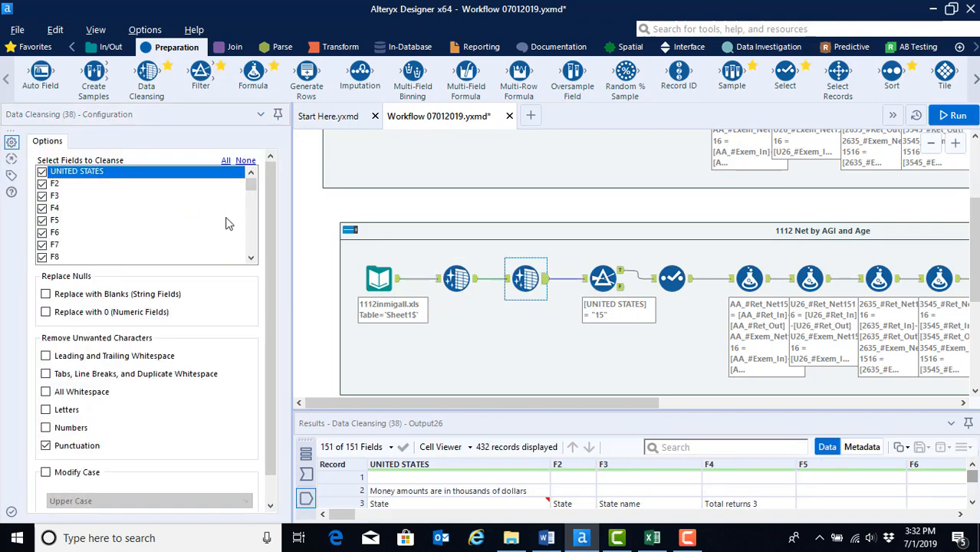
pyautogui.moveTo(252, 185)
pyautogui.mouseDown()
pyautogui.moveTo(249, 260)
pyautogui.moveTo(252, 181)
pyautogui.mouseUp()
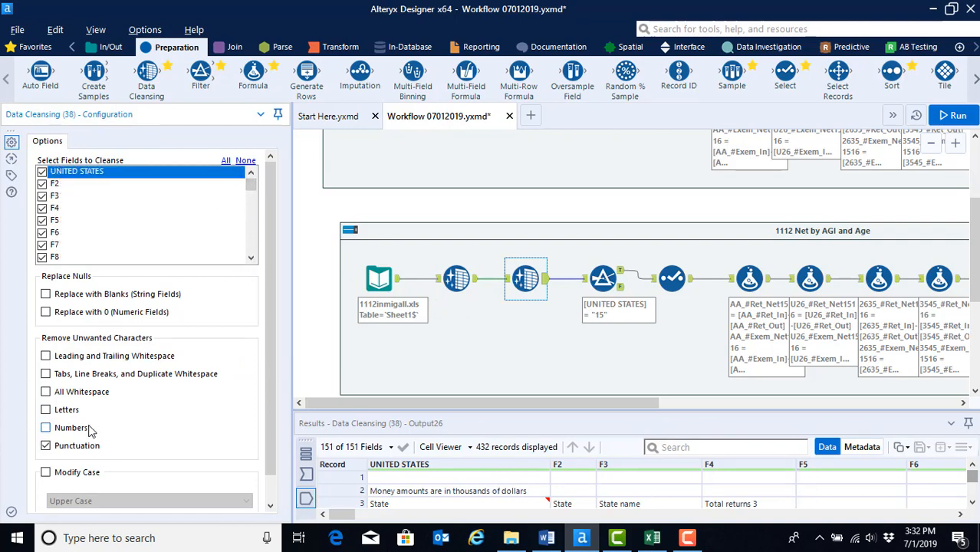
pyautogui.click(602, 277)
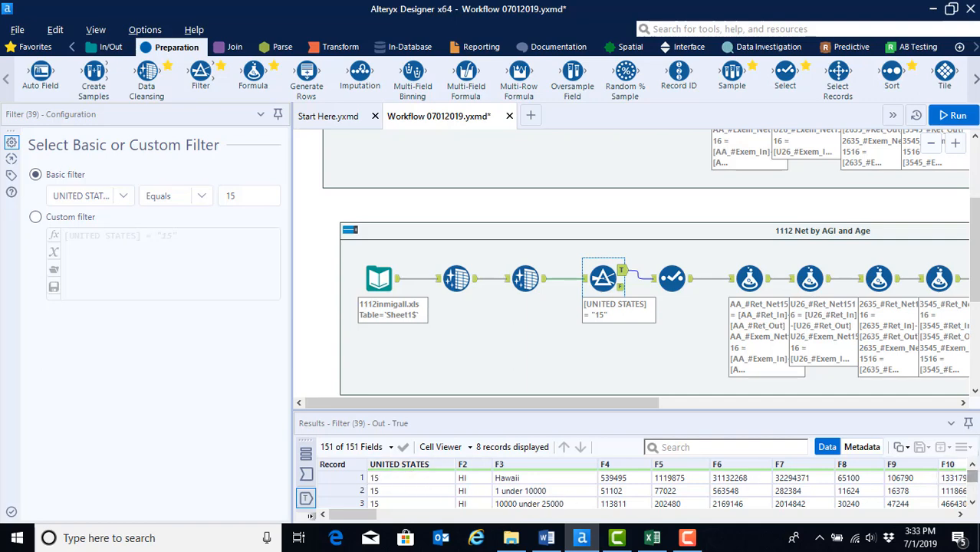
pyautogui.scroll(-3, 969, 483)
pyautogui.scroll(3, 966, 484)
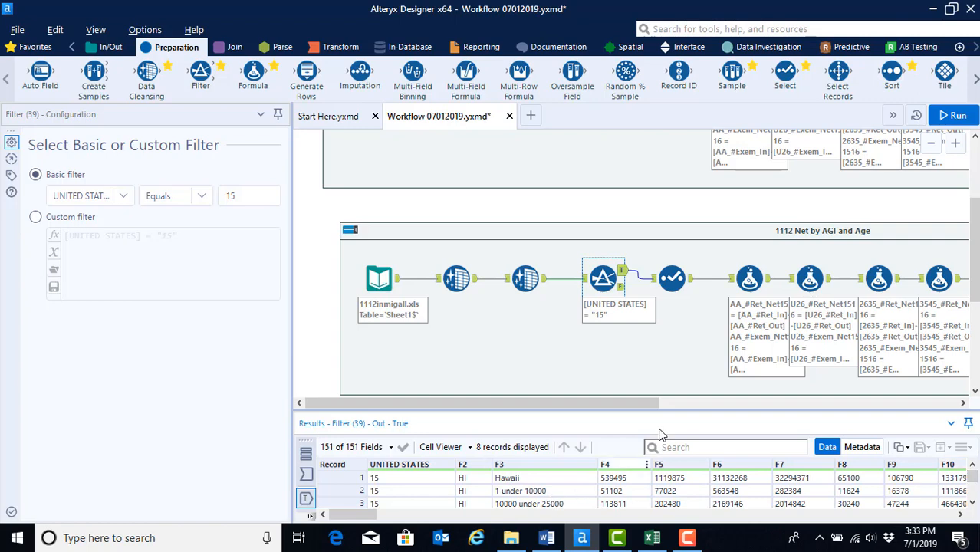
pyautogui.click(672, 279)
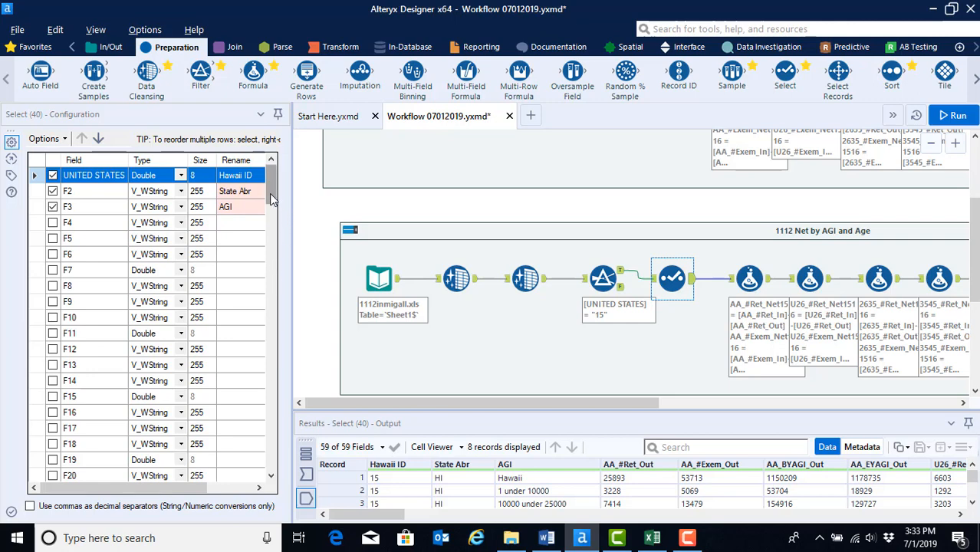
pyautogui.moveTo(272, 193); pyautogui.dragTo(263, 292)
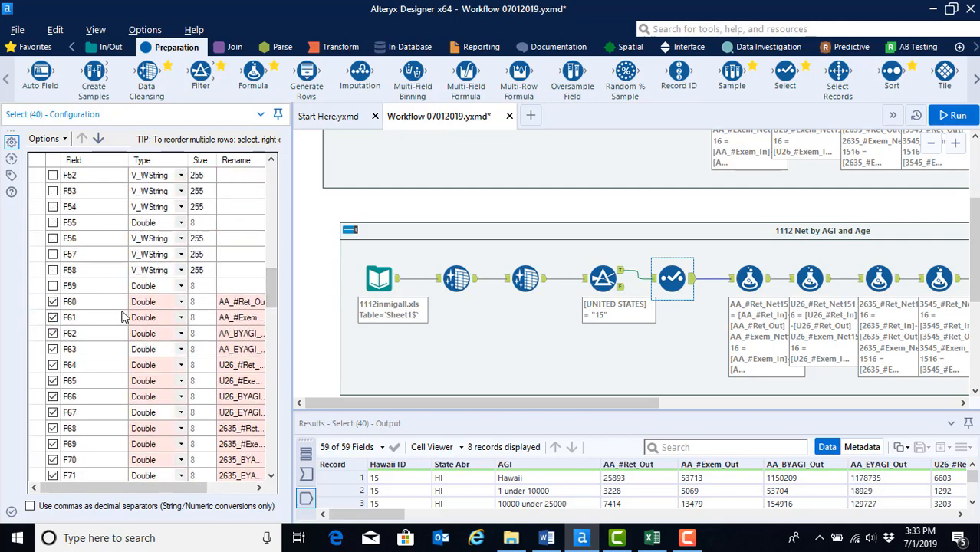
# Step: Switch to Excel and examine the column headers and age groups in the 1112inmigall sheet
pyautogui.moveTo(652, 538)
pyautogui.click(595, 451)
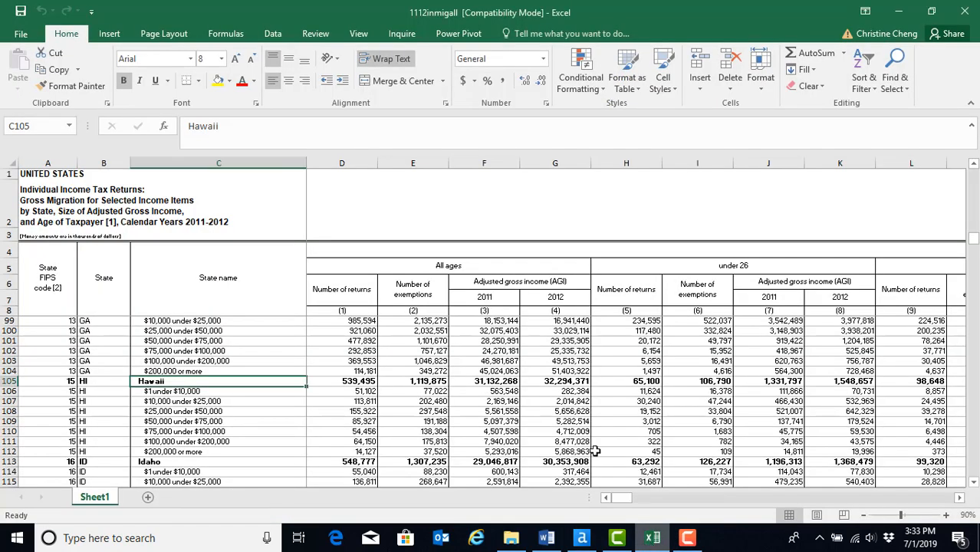
pyautogui.click(394, 251)
pyautogui.press('Right')
pyautogui.press('Right')
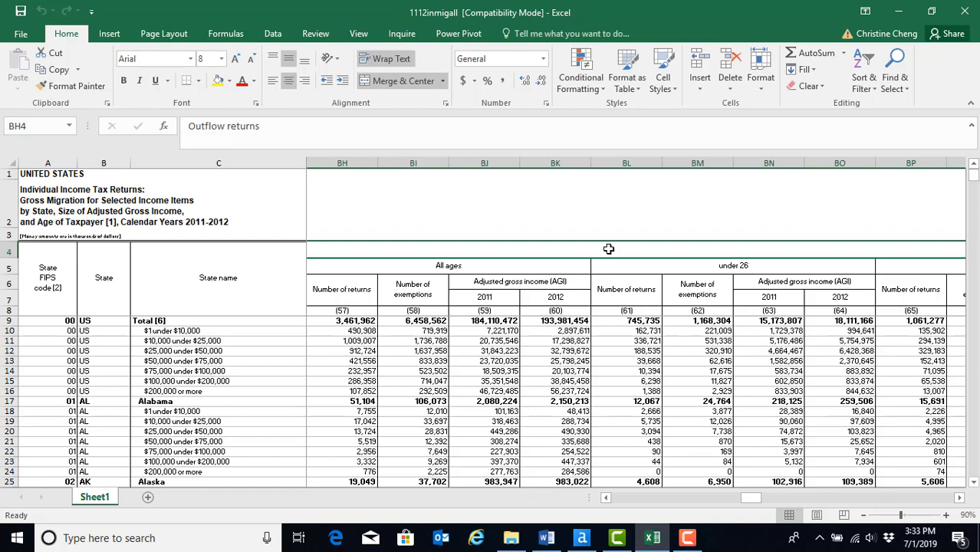
pyautogui.press('Right')
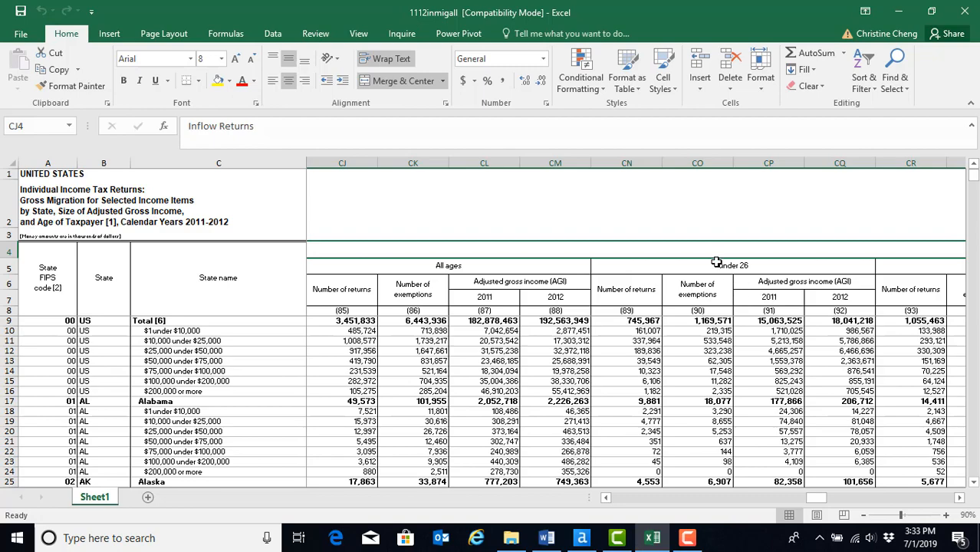
pyautogui.press('Right')
pyautogui.press('Down')
pyautogui.press('Left')
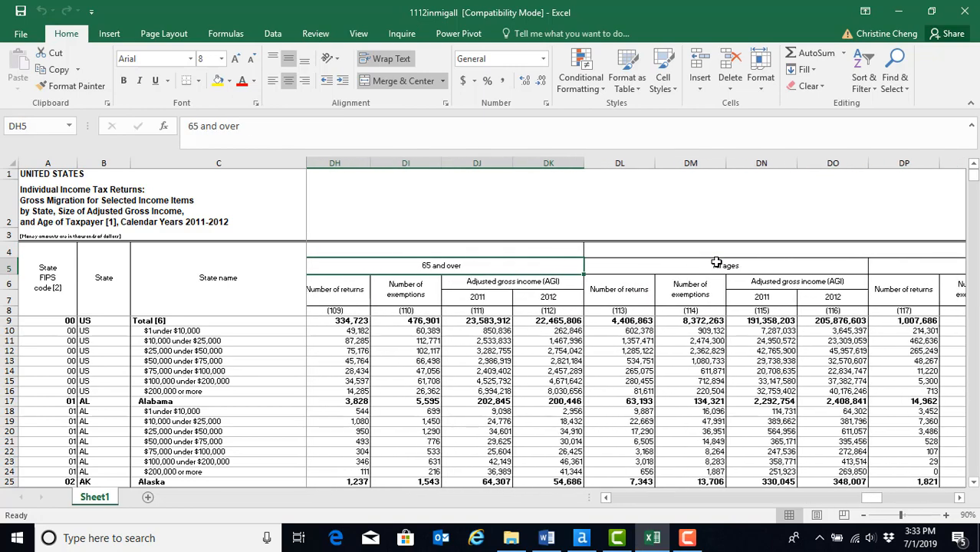
pyautogui.press('Down')
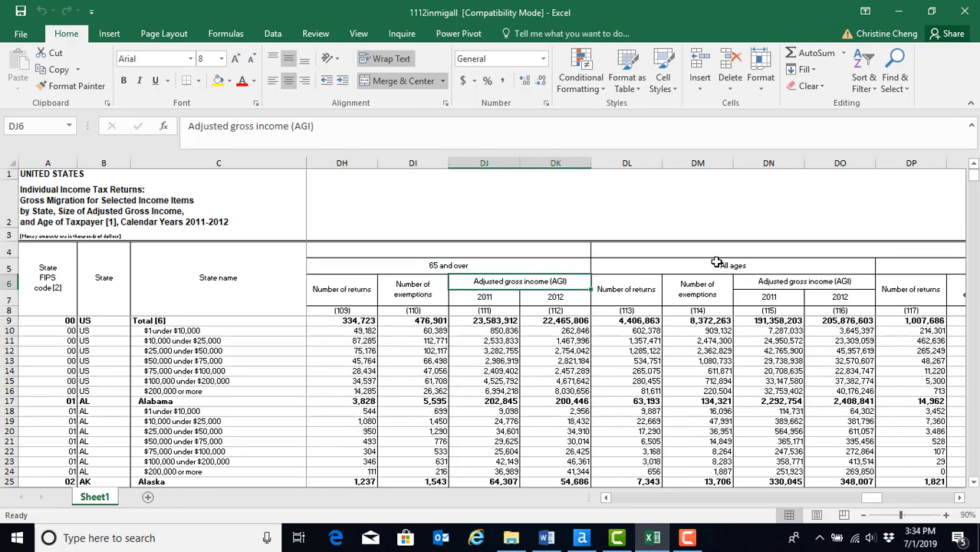
pyautogui.press('Down')
pyautogui.press('Right')
pyautogui.press('Down')
pyautogui.press('Down')
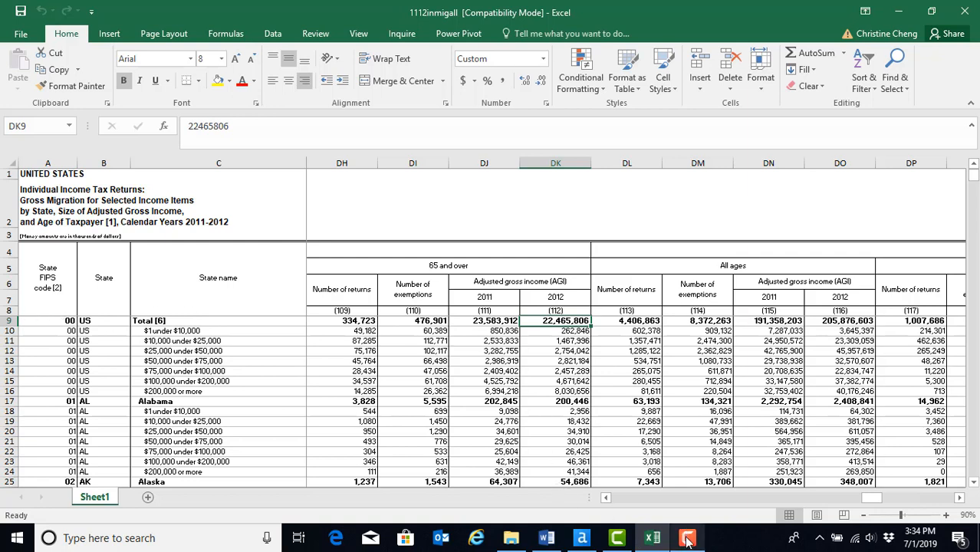
# Step: Return to Alteryx, open the first Formula tool and rename the AA_#Ret_Net output column to AA_#Ret_Net1112
pyautogui.click(583, 538)
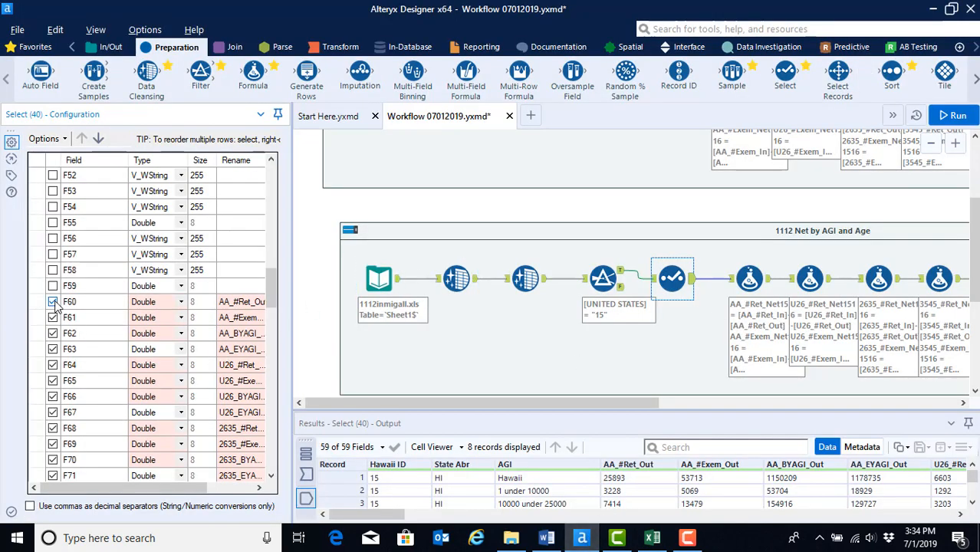
pyautogui.moveTo(271, 289); pyautogui.dragTo(269, 460)
pyautogui.moveTo(281, 418); pyautogui.dragTo(280, 157)
pyautogui.click(751, 275)
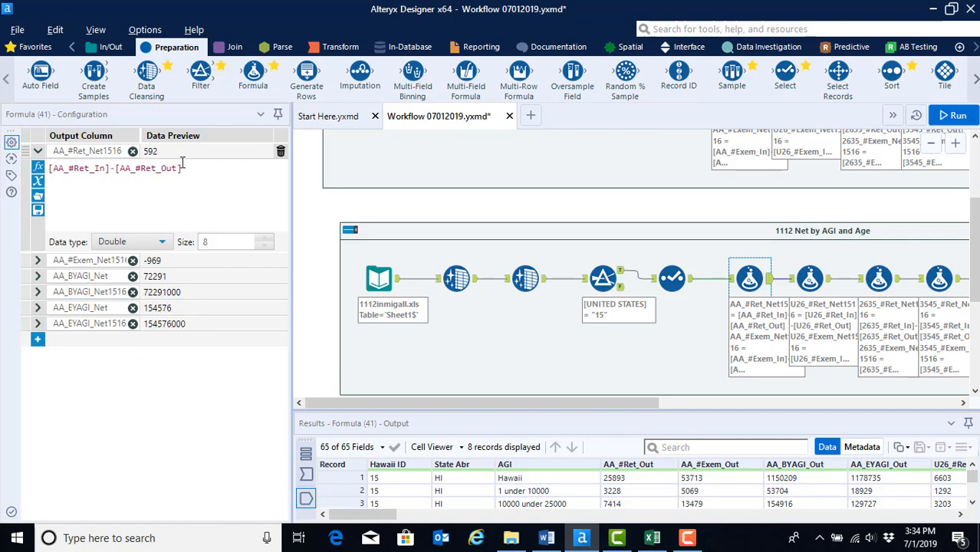
pyautogui.click(117, 151)
pyautogui.click(122, 151)
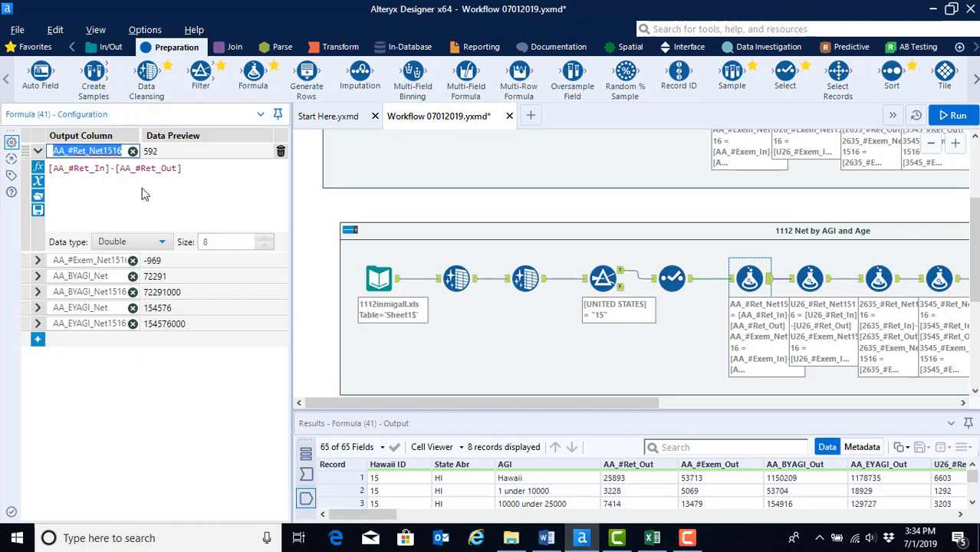
pyautogui.press('Right')
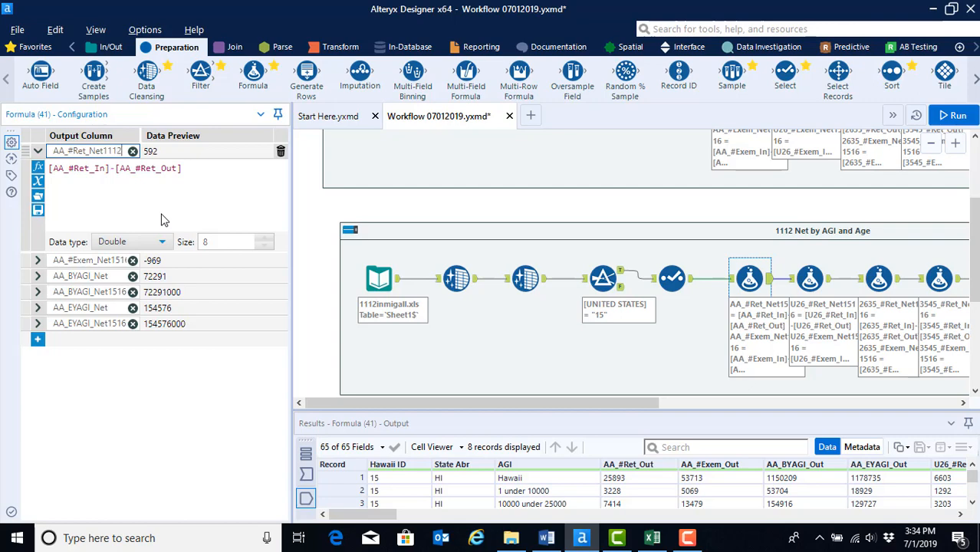
# Step: Rename the AA_#Exem_Net output column to AA_#Exem_Net1112
pyautogui.click(117, 260)
pyautogui.press('Right')
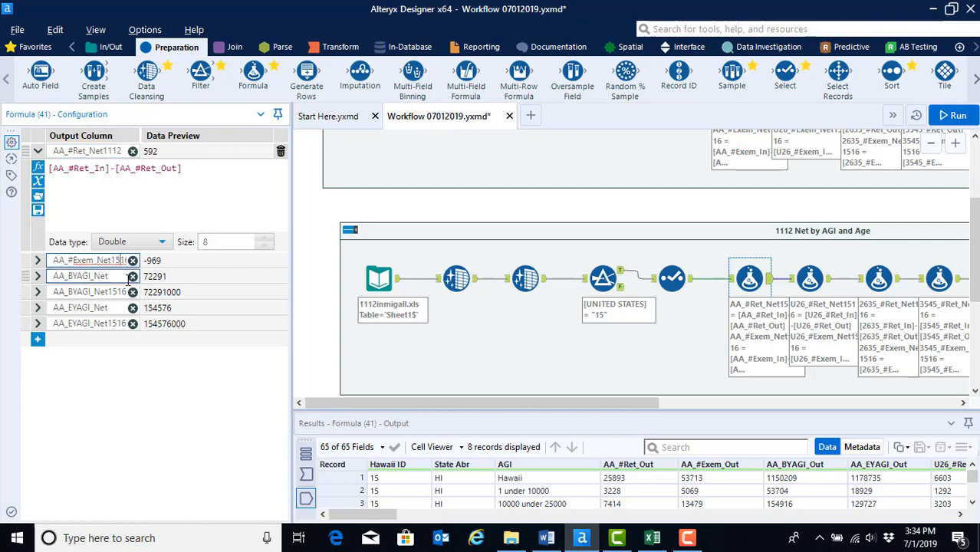
pyautogui.press('Right')
pyautogui.press('Right')
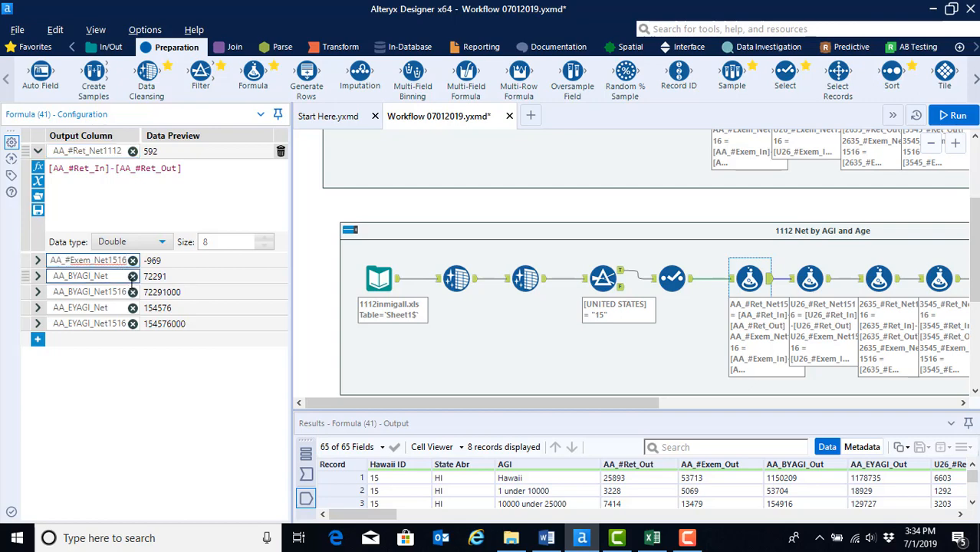
pyautogui.press('BackSpace')
pyautogui.press('BackSpace')
pyautogui.press('BackSpace')
pyautogui.write('112')
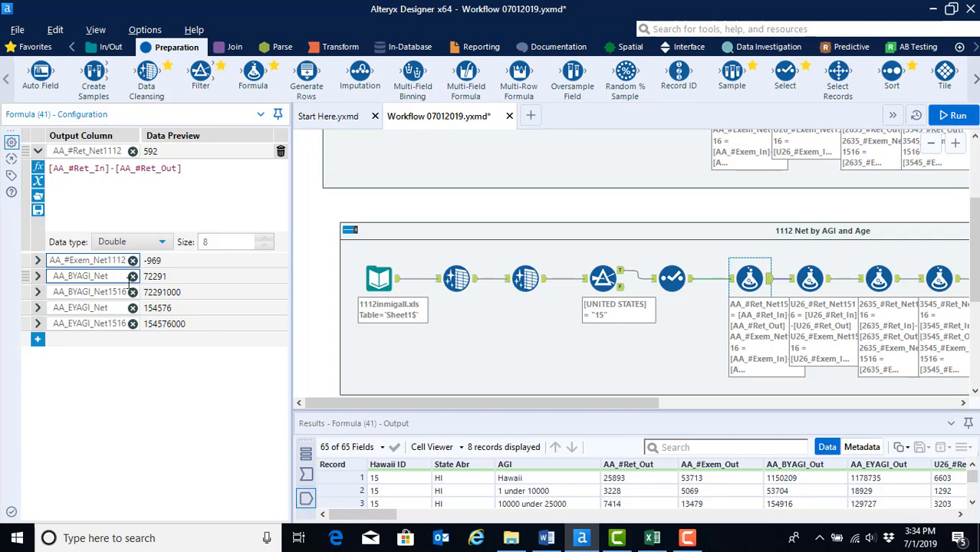
# Step: Rename the AA_BYAGI_Net and AA_EYAGI_Net output columns to end in 1112
pyautogui.click(129, 290)
pyautogui.click(129, 290)
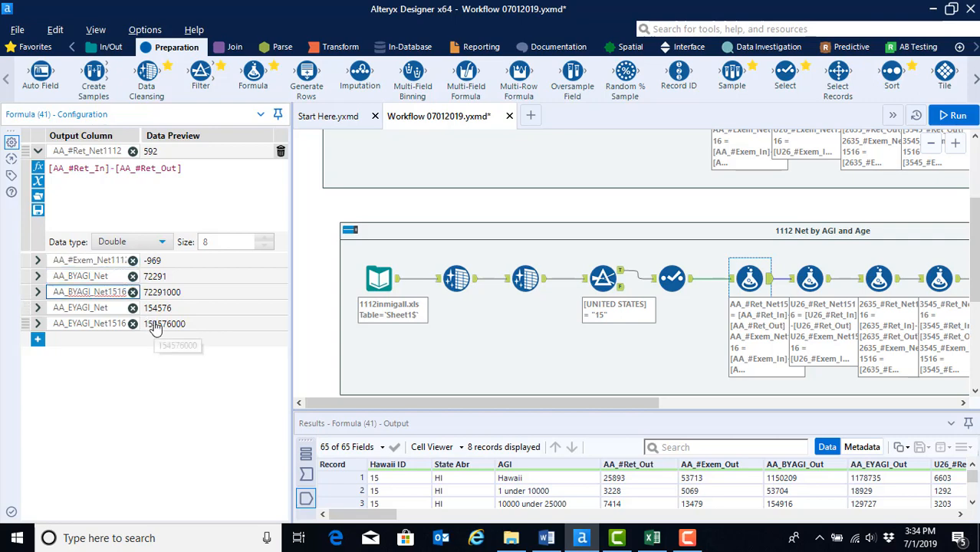
pyautogui.press('BackSpace')
pyautogui.press('BackSpace')
pyautogui.click(127, 324)
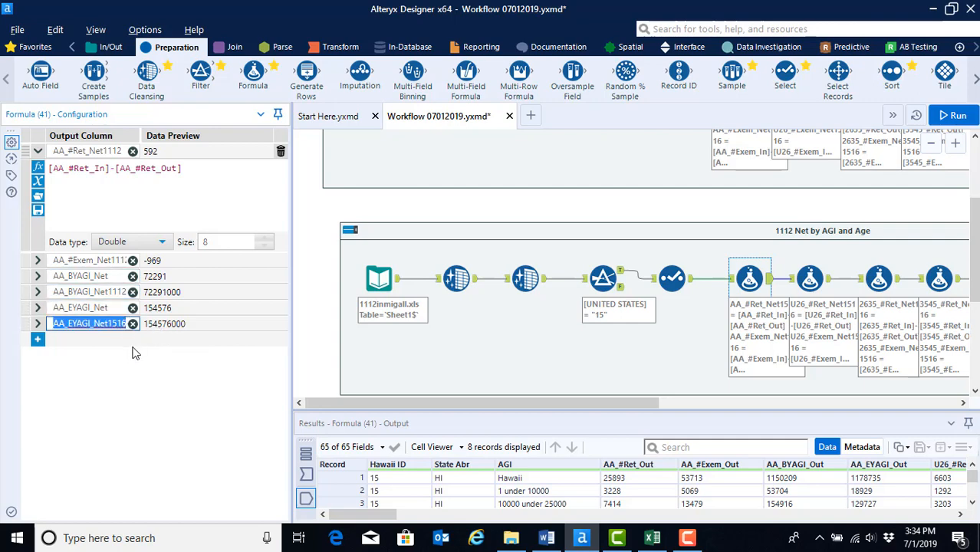
pyautogui.press('End')
pyautogui.press('BackSpace')
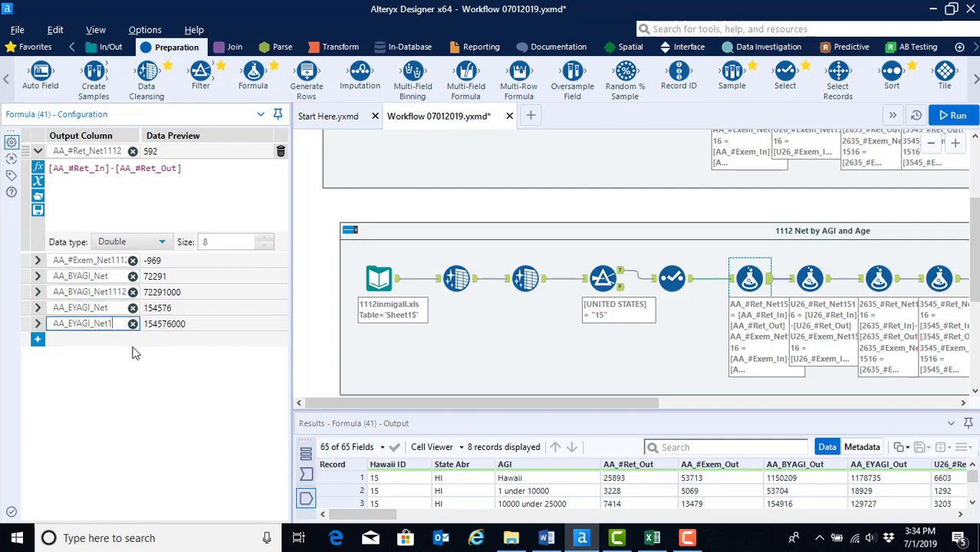
pyautogui.write('112')
# Step: Open the second Formula tool and rename the U26_#Ret_Net output column to U26_#Ret_Net1112
pyautogui.click(805, 277)
pyautogui.click(124, 151)
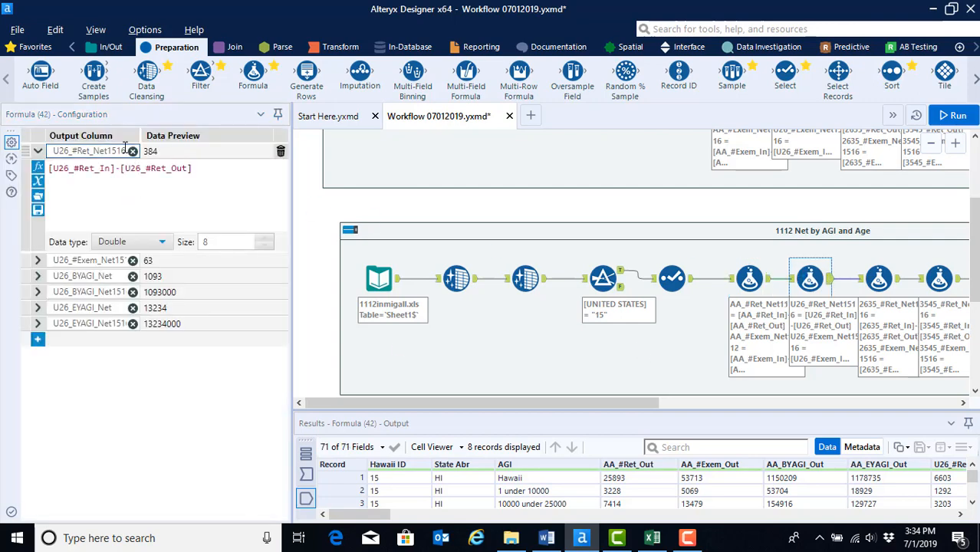
pyautogui.press('End')
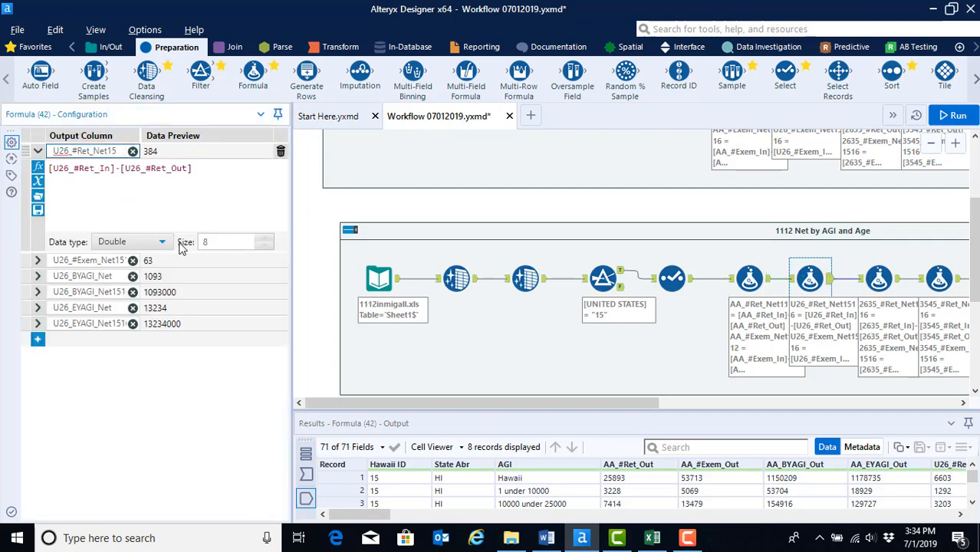
# Step: Rename the U26_#Exem_Net output column to U26_#Exem_Net1112
pyautogui.click(107, 261)
pyautogui.press('End')
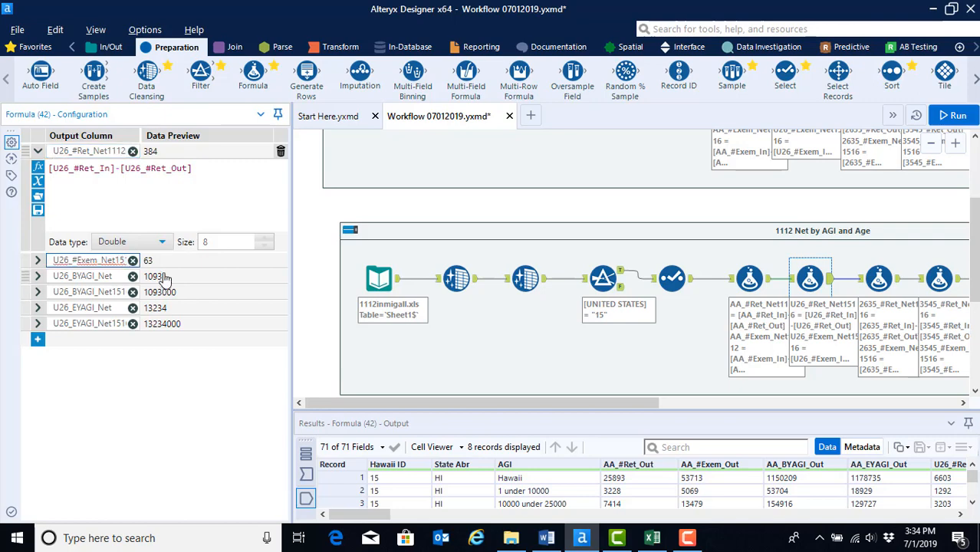
pyautogui.press('Right')
pyautogui.press('Right')
pyautogui.press('BackSpace')
pyautogui.press('BackSpace')
pyautogui.write('112')
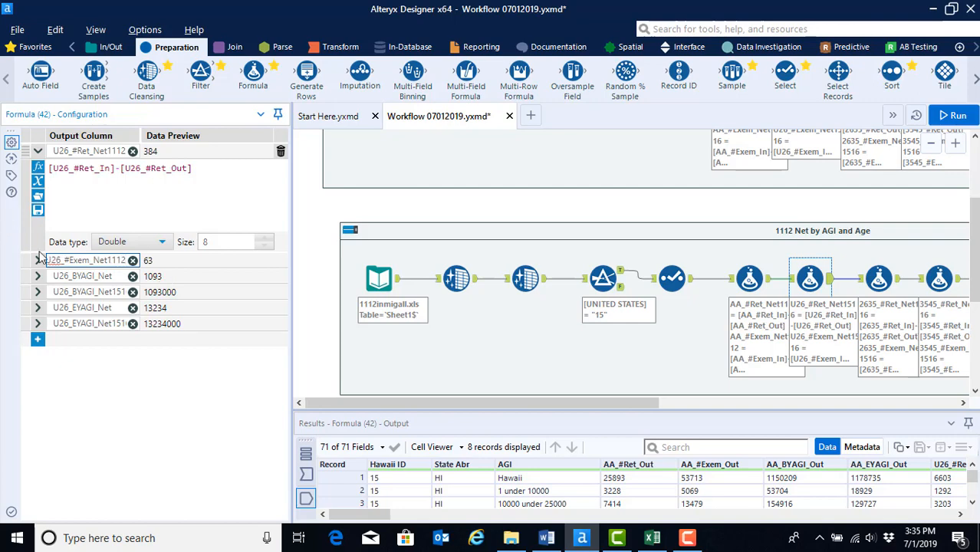
# Step: Rename the U26_BYAGI_Net output column to U26_BYAGI_Net1112 and start editing the U26_EYAGI_Net column name
pyautogui.click(120, 292)
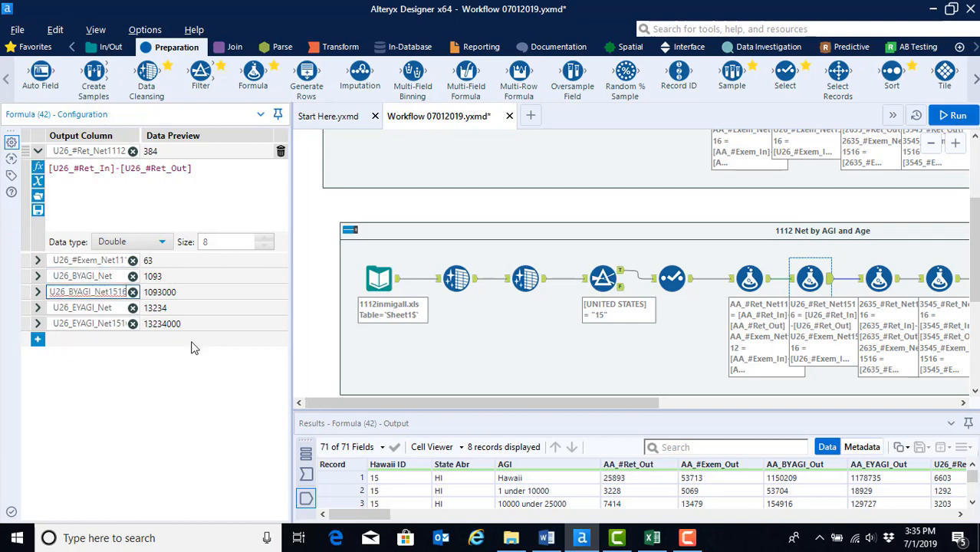
pyautogui.write('11')
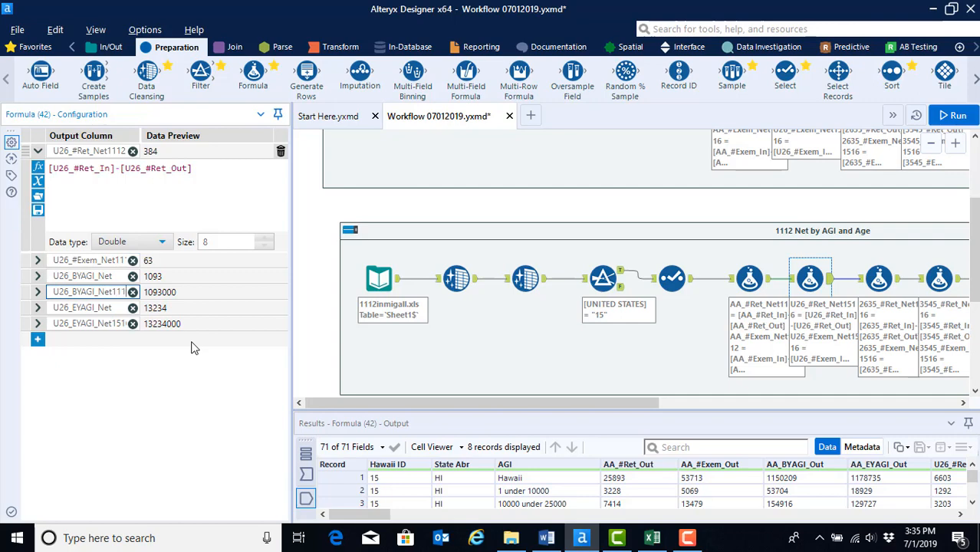
pyautogui.write('2')
pyautogui.doubleClick(117, 325)
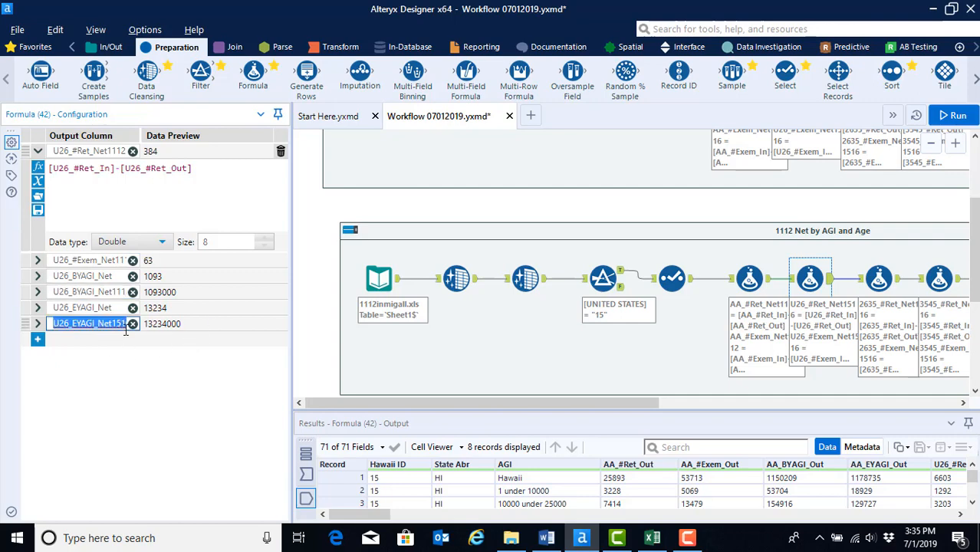
pyautogui.click(125, 329)
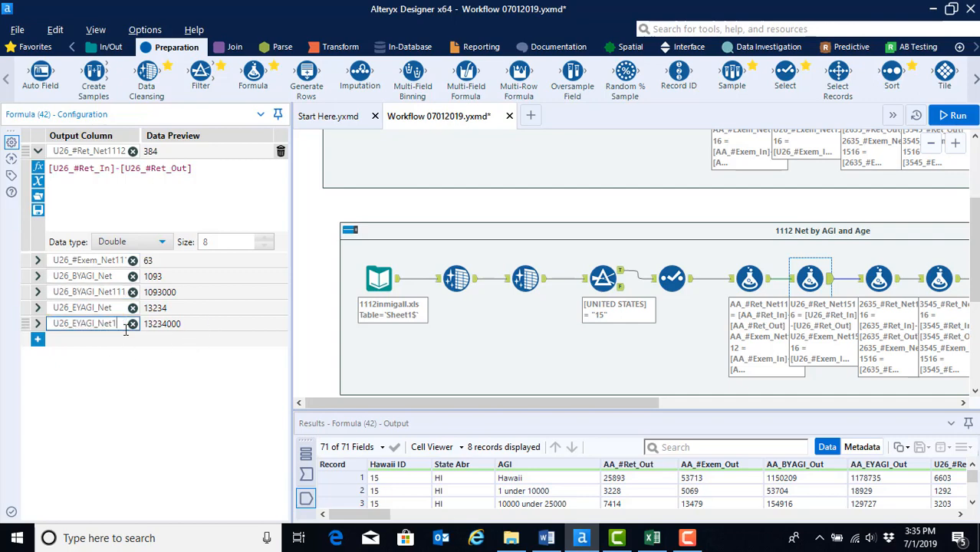
# Step: Open the third Formula tool and rename the 2635_#Ret_Net output column to 2635_#Ret_Net1112
pyautogui.click(878, 278)
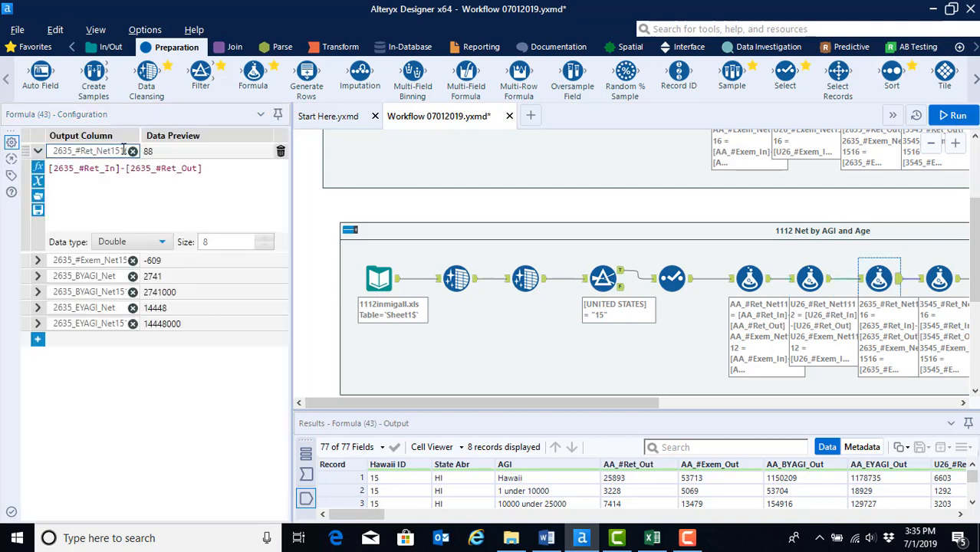
pyautogui.press('End')
pyautogui.press('BackSpace')
pyautogui.press('BackSpace')
pyautogui.press('BackSpace')
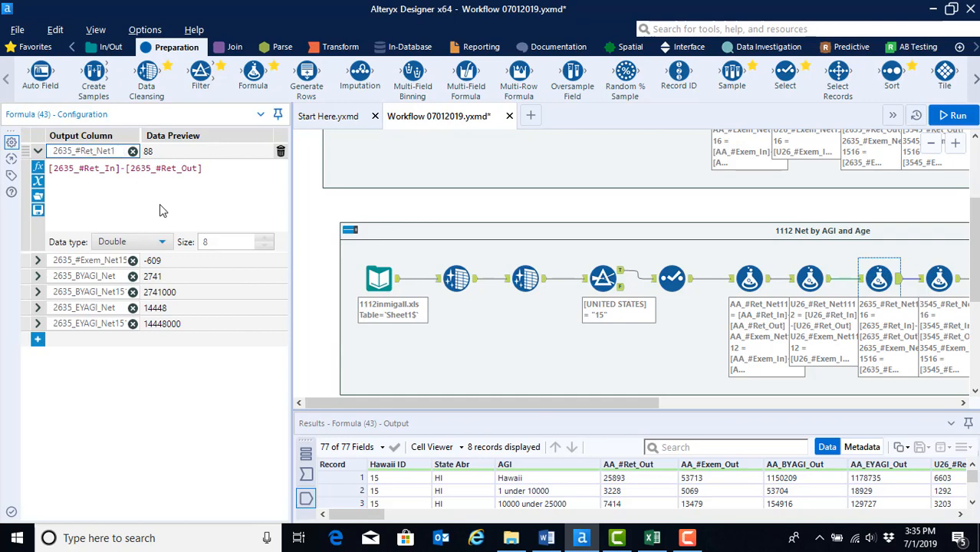
pyautogui.write('112')
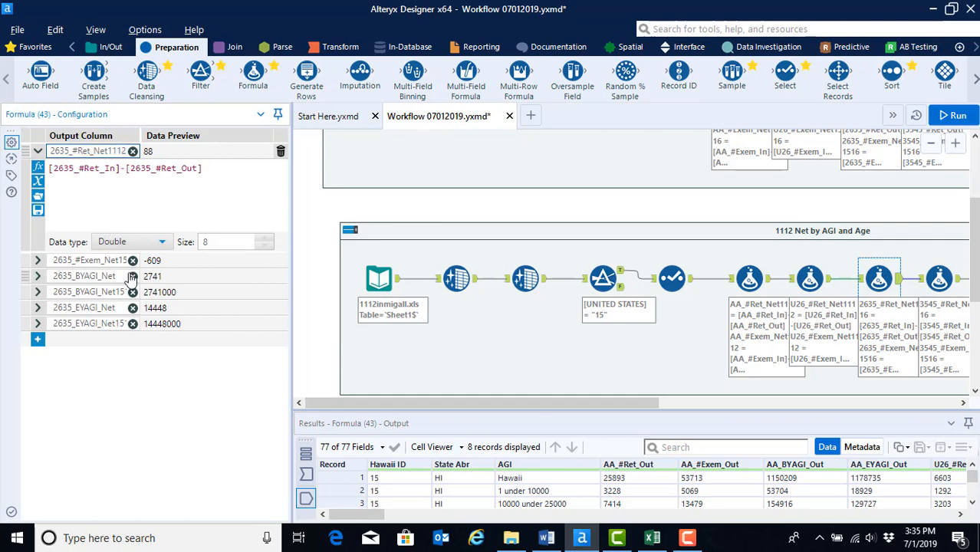
# Step: Rename the 2635_#Exem_Net output column to 2635_#Exem_Net1112
pyautogui.click(123, 259)
pyautogui.press('End')
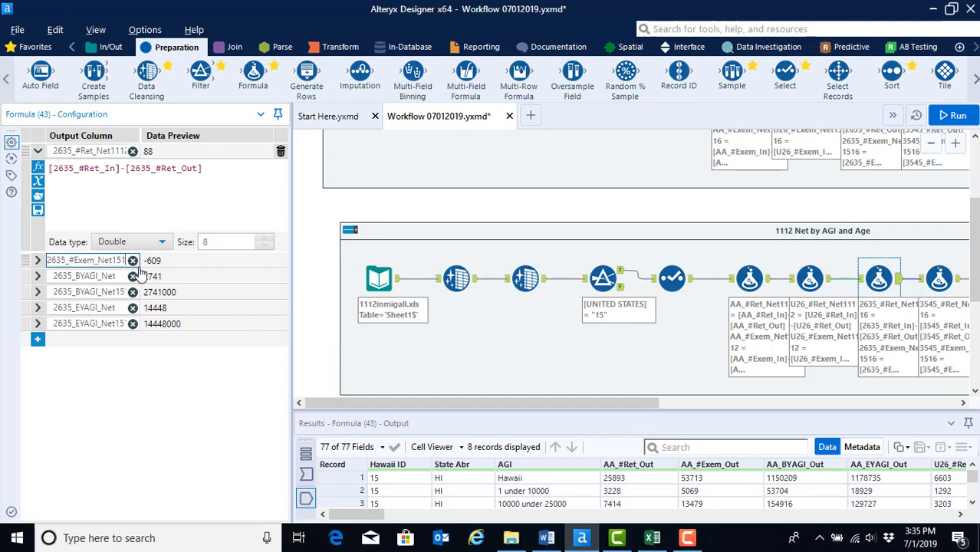
pyautogui.press('BackSpace')
pyautogui.press('BackSpace')
pyautogui.press('BackSpace')
pyautogui.write('112')
# Step: Rename the 2635_BYAGI_Net and 2635_EYAGI_Net output columns to end in 1112
pyautogui.click(123, 292)
pyautogui.press('End')
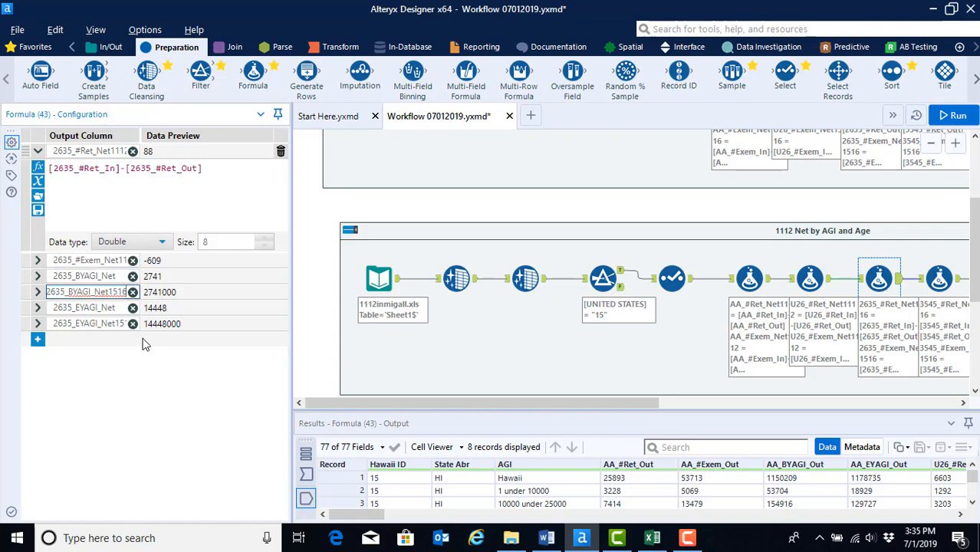
pyautogui.write('12')
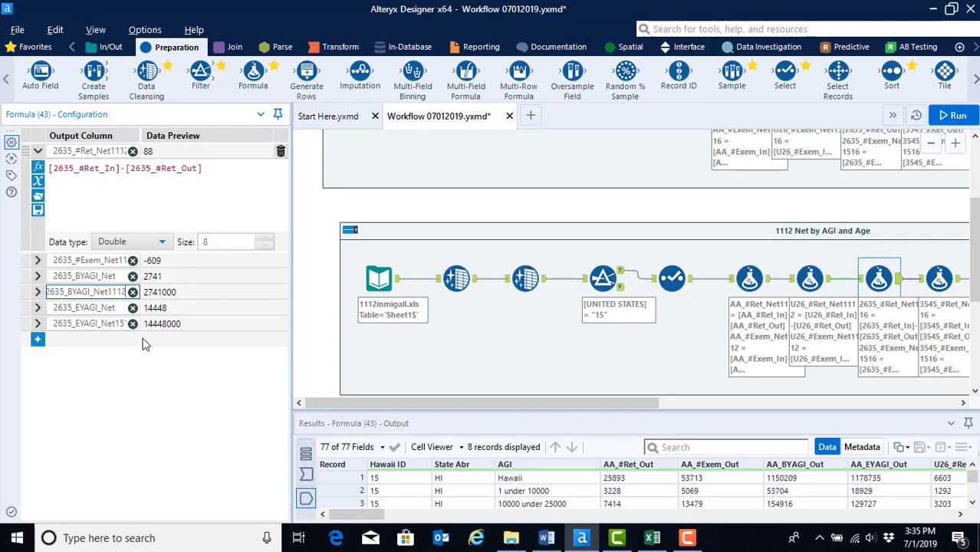
pyautogui.click(124, 326)
pyautogui.press('End')
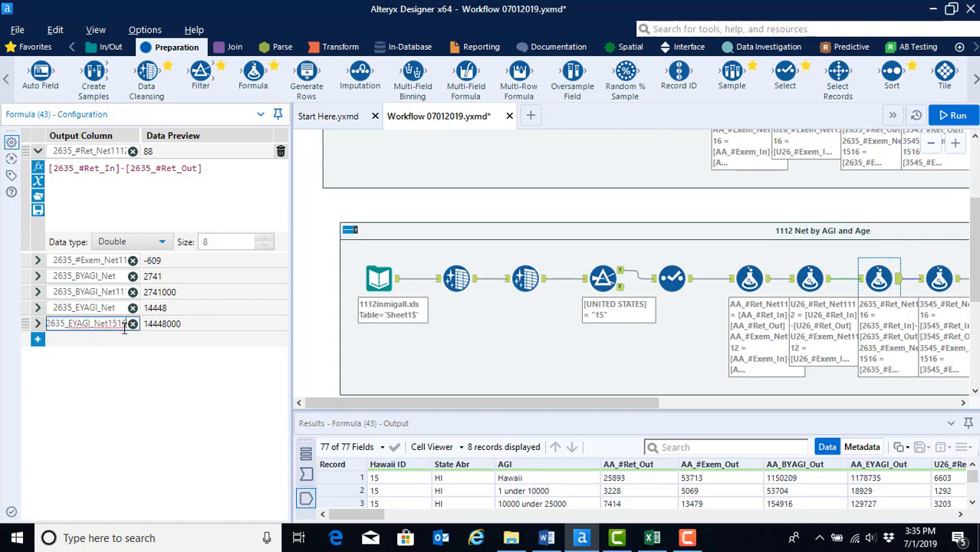
pyautogui.write('12')
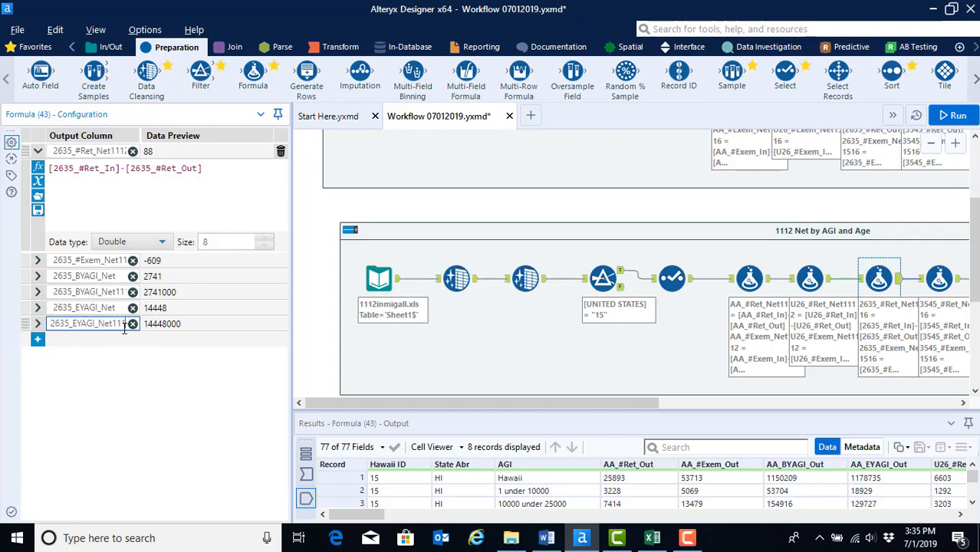
# Step: Open the fourth Formula tool and rename the 3545_#Ret_Net output column to 3545_#Ret_Net1112
pyautogui.click(946, 273)
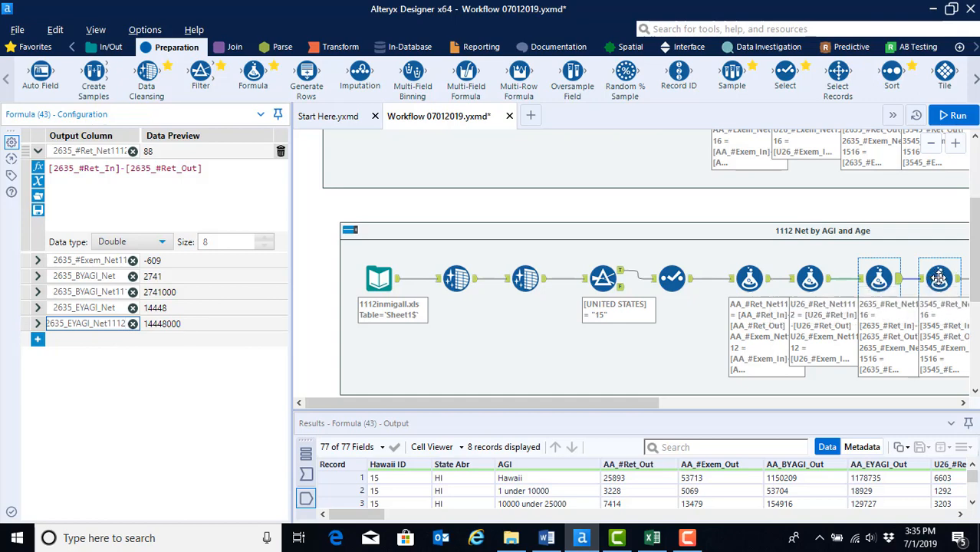
pyautogui.click(122, 151)
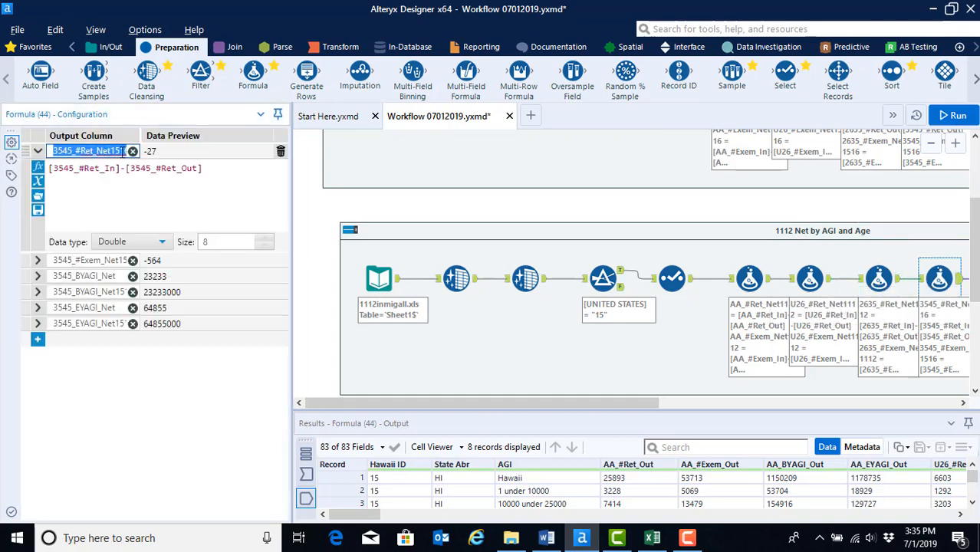
pyautogui.press('End')
pyautogui.press('BackSpace')
pyautogui.press('BackSpace')
pyautogui.press('BackSpace')
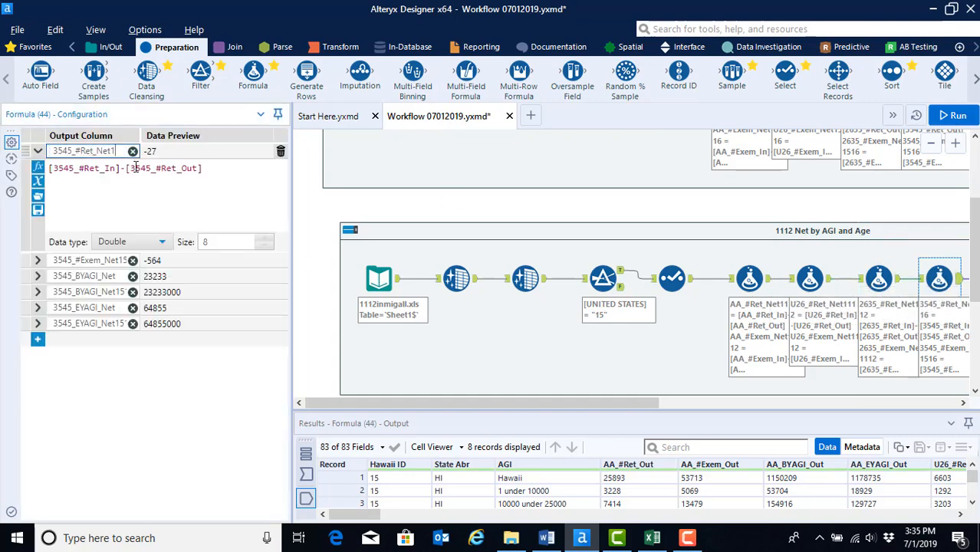
pyautogui.write('112')
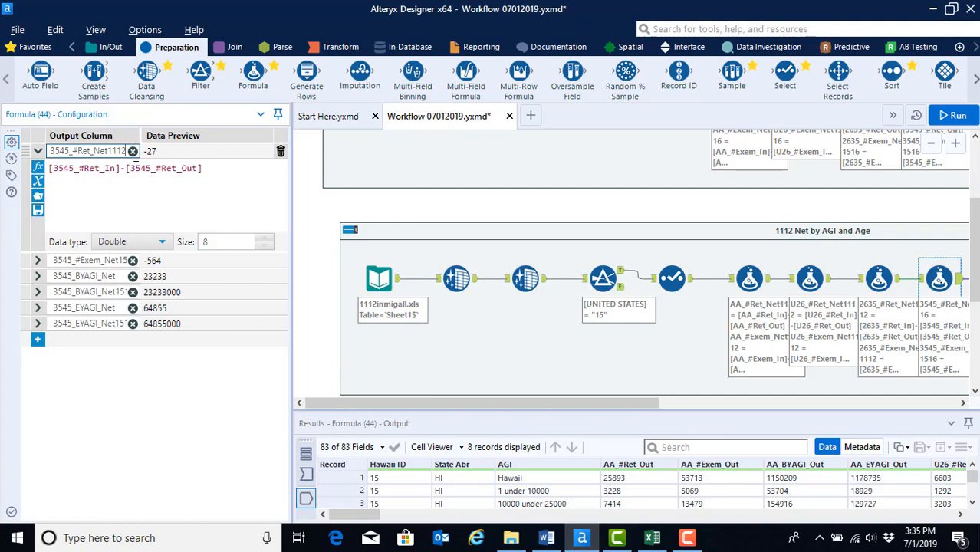
# Step: Rename the 3545_#Exem_Net output column to 3545_#Exem_Net1112
pyautogui.click(127, 261)
pyautogui.press('End')
pyautogui.press('BackSpace')
pyautogui.press('BackSpace')
pyautogui.press('BackSpace')
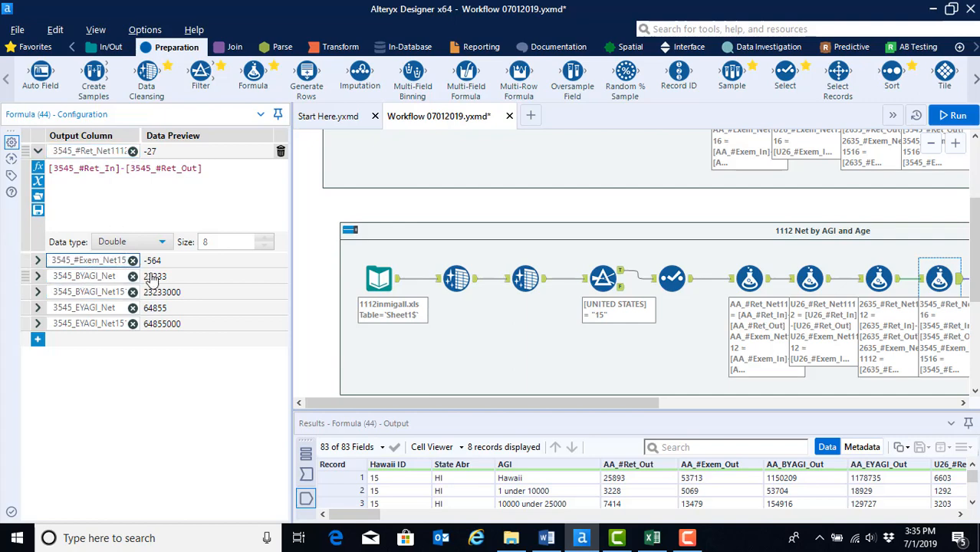
pyautogui.write('112')
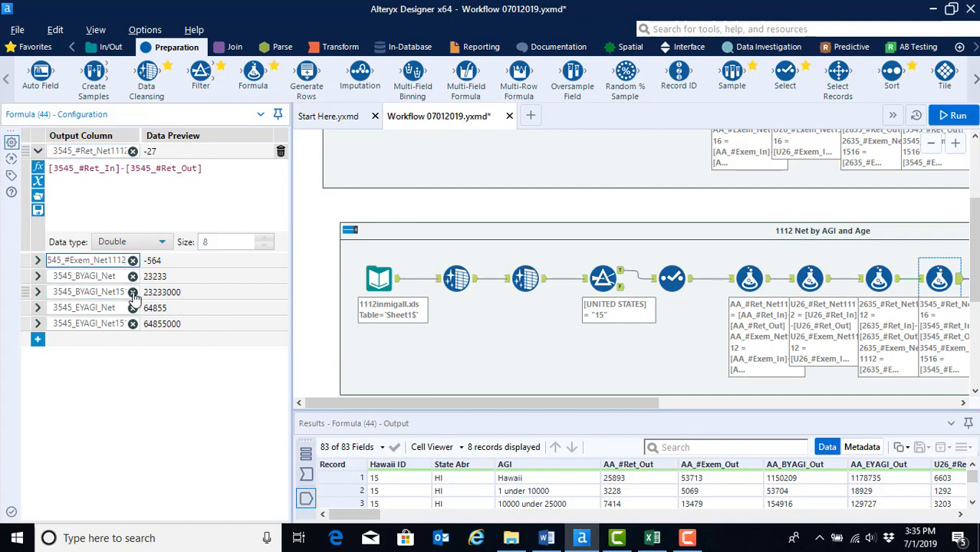
# Step: Rename the 3545_BYAGI_Net and 3545_EYAGI_Net output columns to end in 1112
pyautogui.click(123, 289)
pyautogui.press('End')
pyautogui.press('BackSpace')
pyautogui.press('BackSpace')
pyautogui.press('BackSpace')
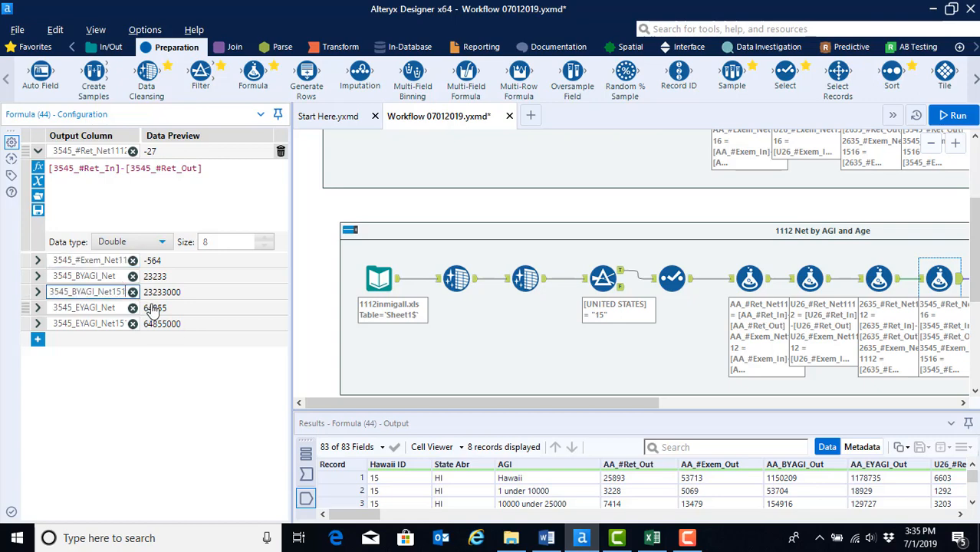
pyautogui.write('112')
pyautogui.click(116, 324)
pyautogui.doubleClick(118, 325)
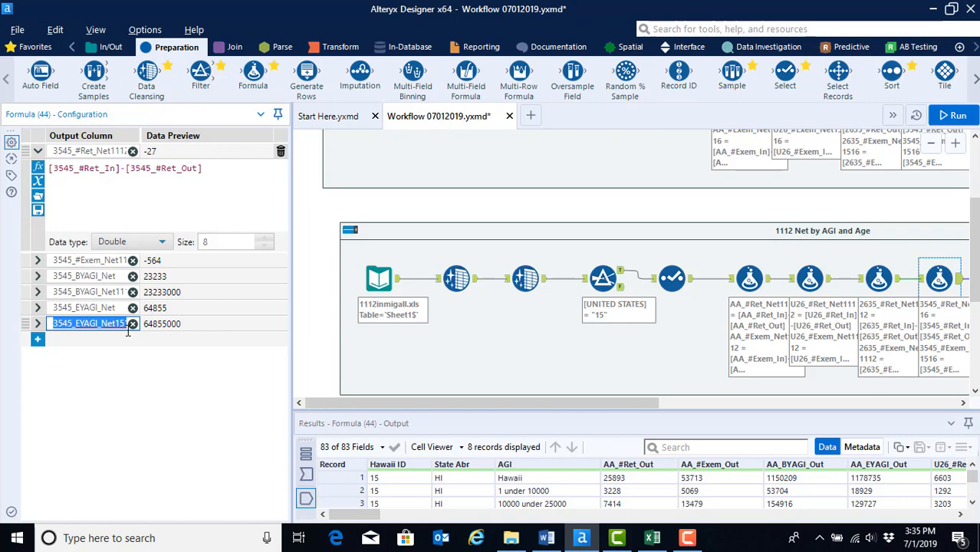
pyautogui.press('End')
pyautogui.press('BackSpace')
pyautogui.press('BackSpace')
pyautogui.press('BackSpace')
pyautogui.write('112')
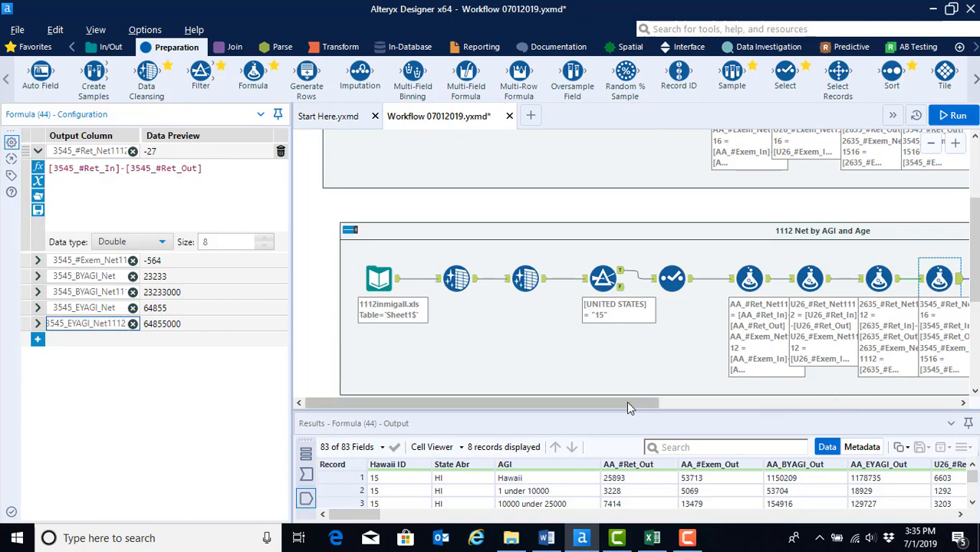
# Step: Open the fifth Formula tool and rename the 4555_#Ret_Net output column to 4555_#Ret_Net1112
pyautogui.moveTo(626, 403); pyautogui.dragTo(748, 403)
pyautogui.click(776, 279)
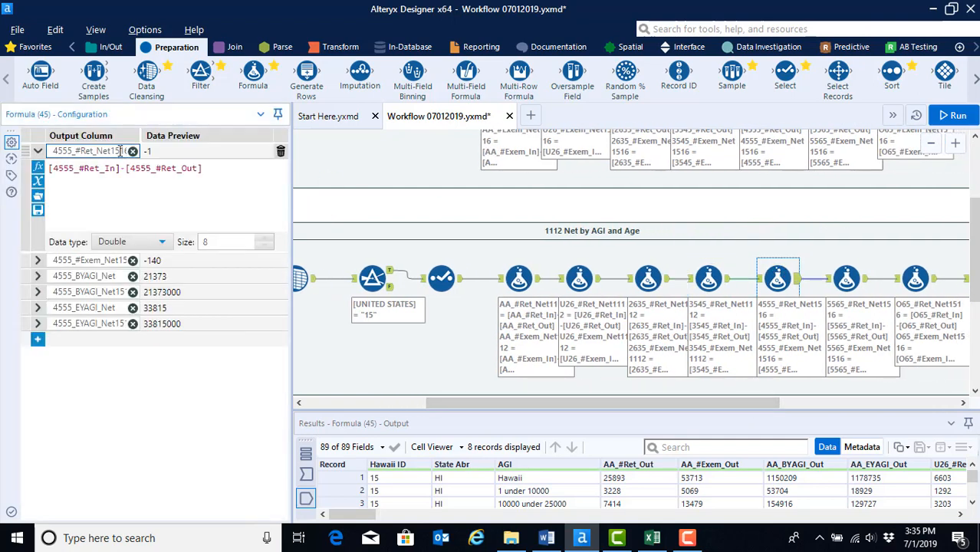
pyautogui.press('BackSpace')
pyautogui.press('BackSpace')
pyautogui.press('BackSpace')
pyautogui.write('112')
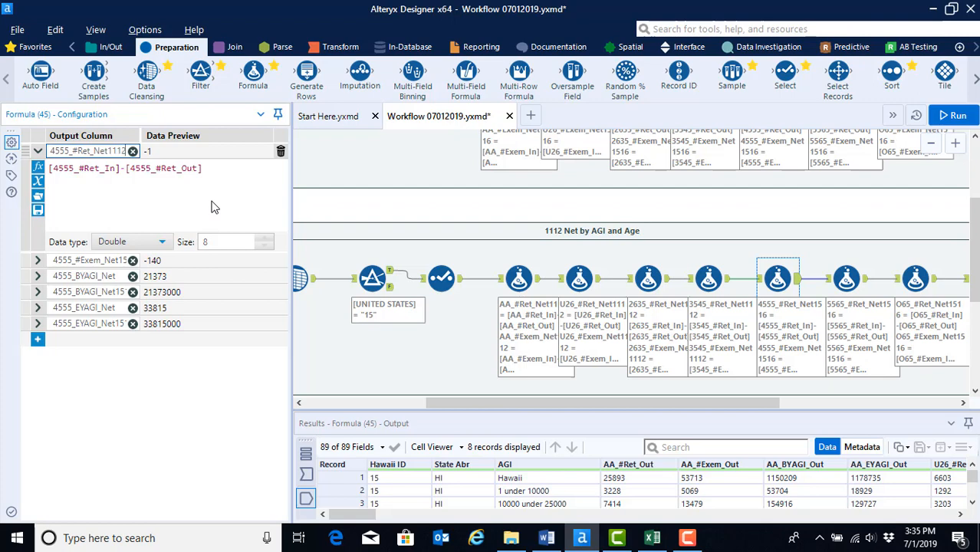
# Step: Rename the 4555_#Exem_Net output column to 4555_#Exem_Net1112
pyautogui.click(126, 260)
pyautogui.press('End')
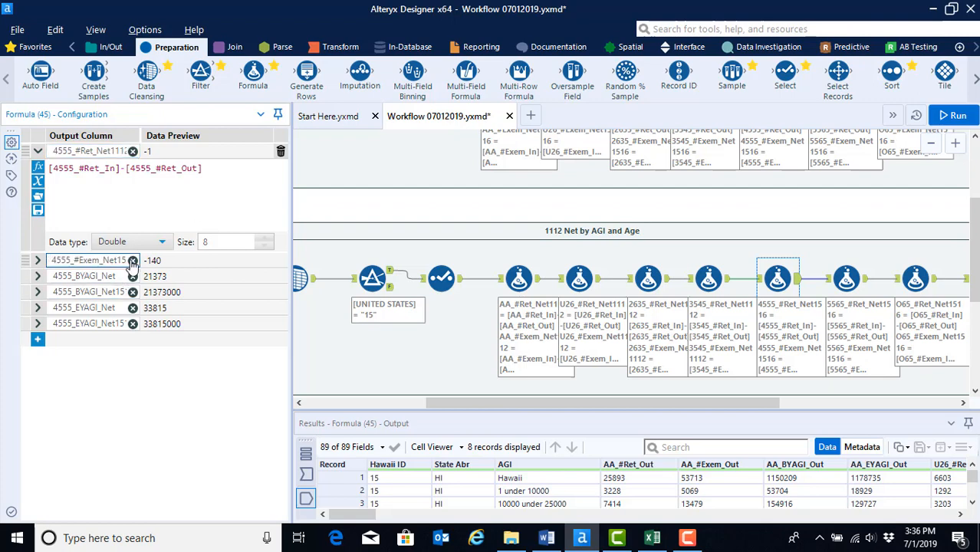
pyautogui.press('BackSpace')
pyautogui.press('BackSpace')
pyautogui.press('BackSpace')
pyautogui.write('112')
# Step: Rename the 4555_BYAGI_Net and 4555_EYAGI_Net output columns to end in 1112
pyautogui.click(124, 278)
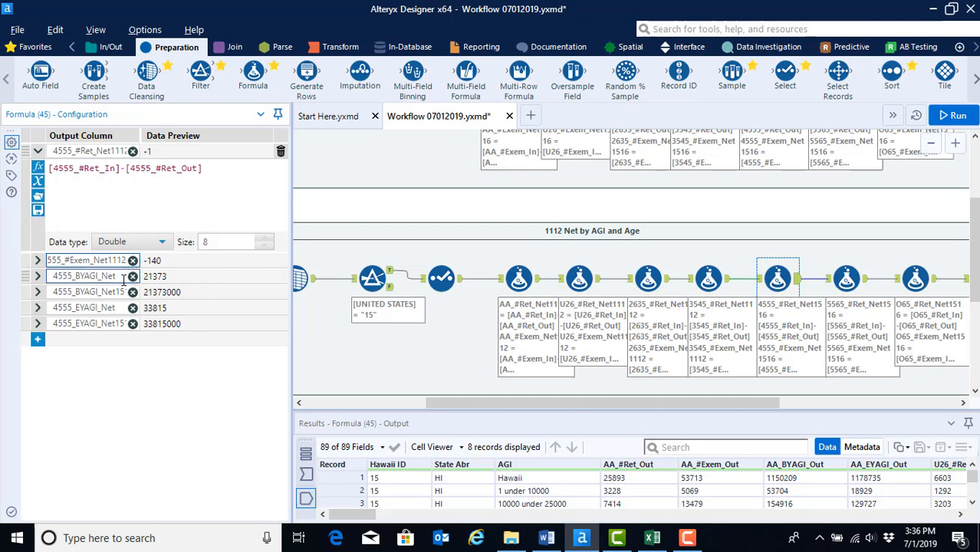
pyautogui.click(123, 291)
pyautogui.press('End')
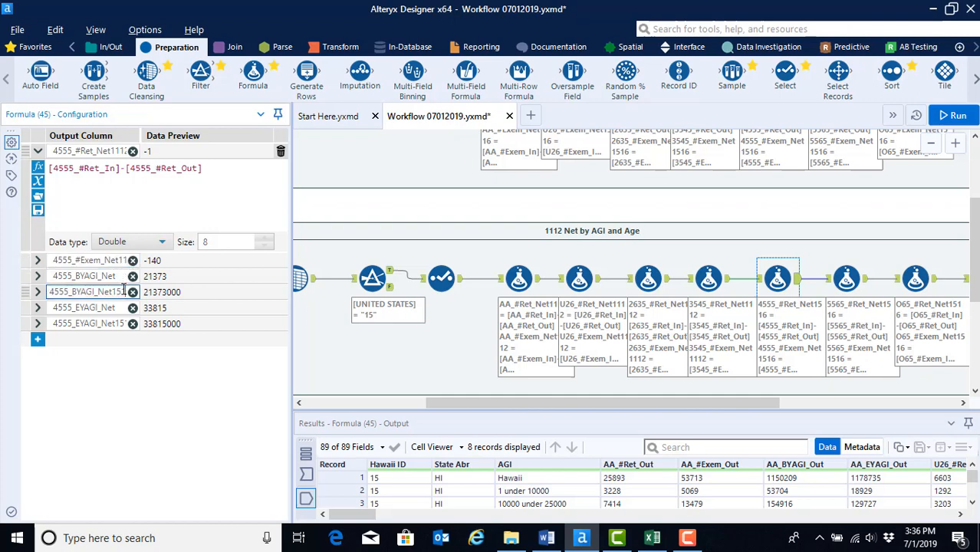
pyautogui.press('BackSpace')
pyautogui.press('BackSpace')
pyautogui.press('BackSpace')
pyautogui.write('112')
pyautogui.click(119, 323)
pyautogui.click(119, 322)
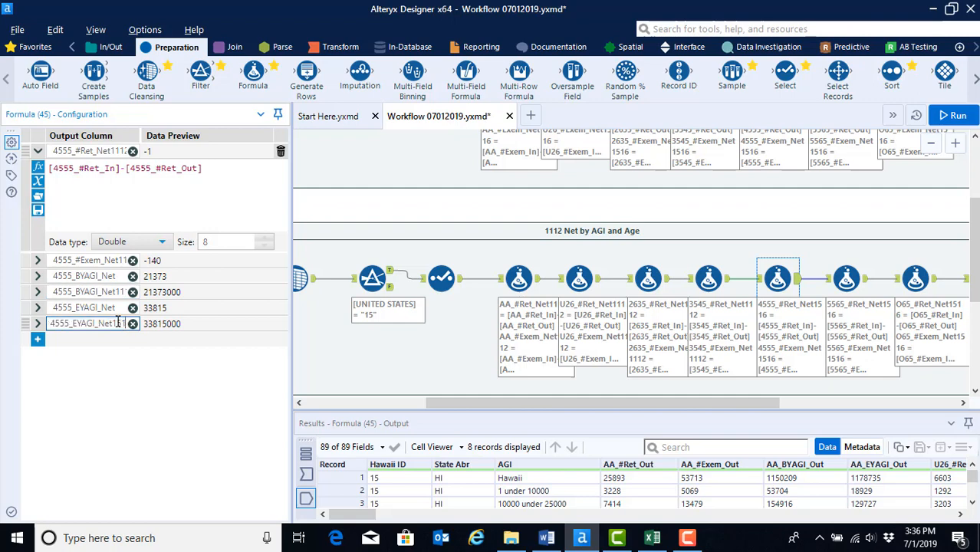
pyautogui.press('BackSpace')
pyautogui.press('BackSpace')
pyautogui.press('BackSpace')
pyautogui.write('112')
# Step: Open the sixth Formula tool and rename the 5565_#Ret_Net output column to 5565_#Ret_Net1112
pyautogui.click(845, 280)
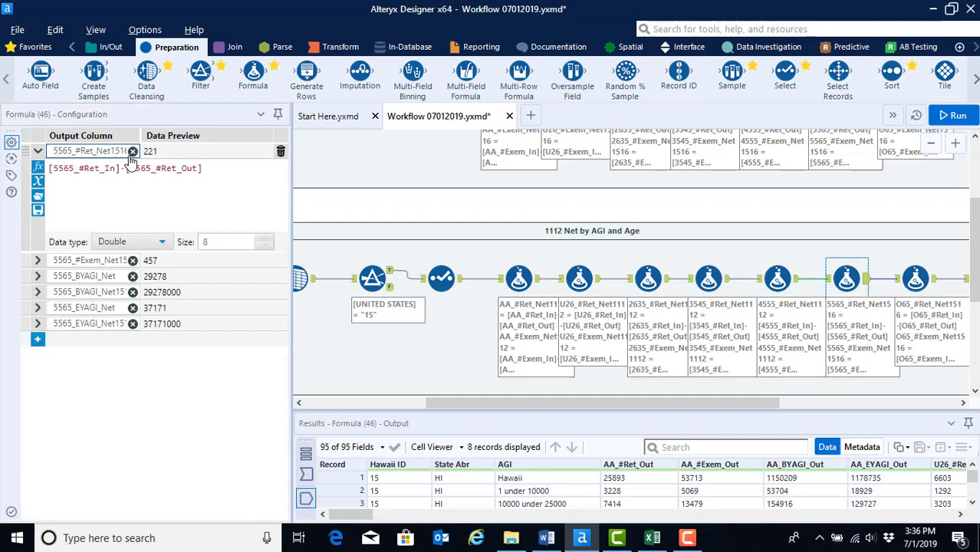
pyautogui.press('BackSpace')
pyautogui.press('BackSpace')
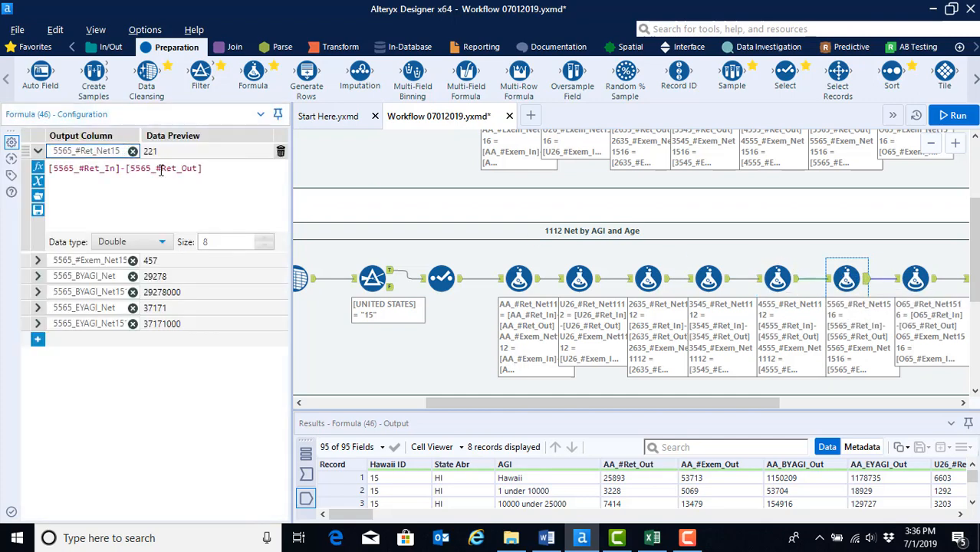
pyautogui.write('12')
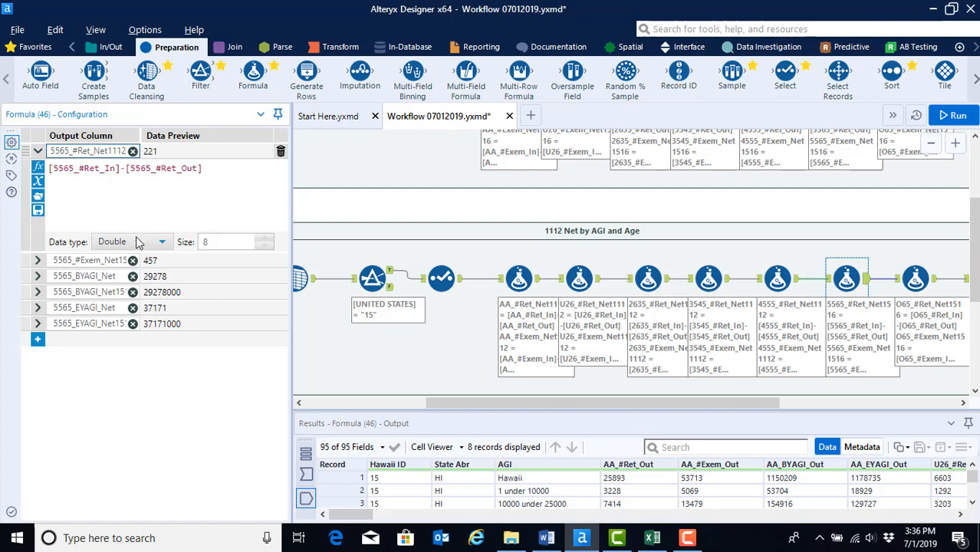
# Step: Rename the 5565_#Exem_Net output column to 5565_#Exem_Net1112
pyautogui.click(115, 260)
pyautogui.click(124, 261)
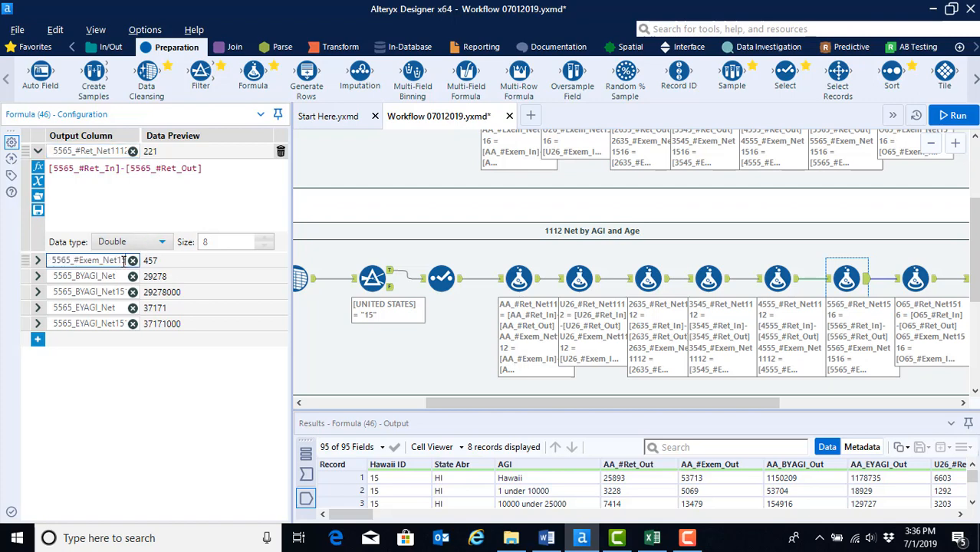
pyautogui.press('BackSpace')
pyautogui.press('BackSpace')
pyautogui.press('BackSpace')
pyautogui.write('112')
# Step: Rename the 5565_BYAGI_Net output column to 5565_BYAGI_Net1112
pyautogui.click(106, 292)
pyautogui.click(119, 293)
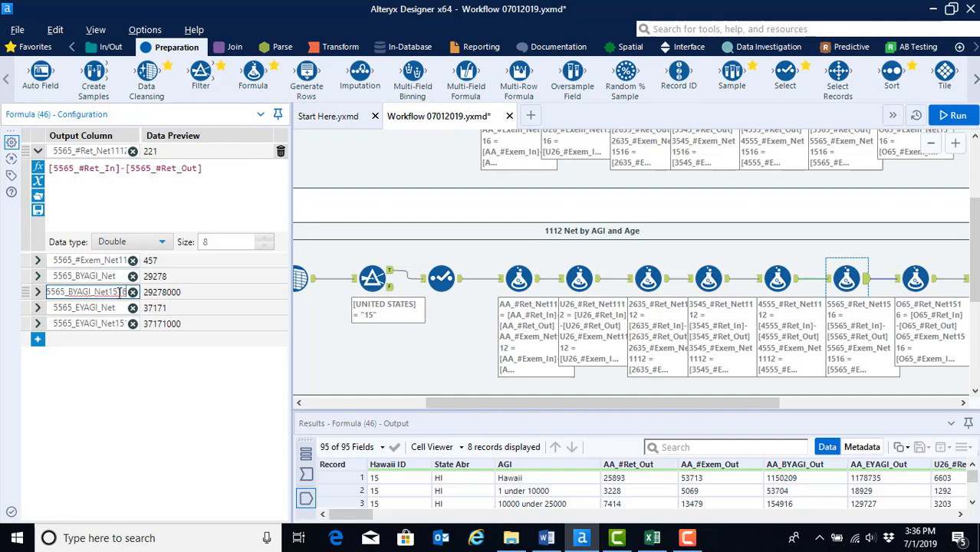
pyautogui.press('BackSpace')
pyautogui.write('112')
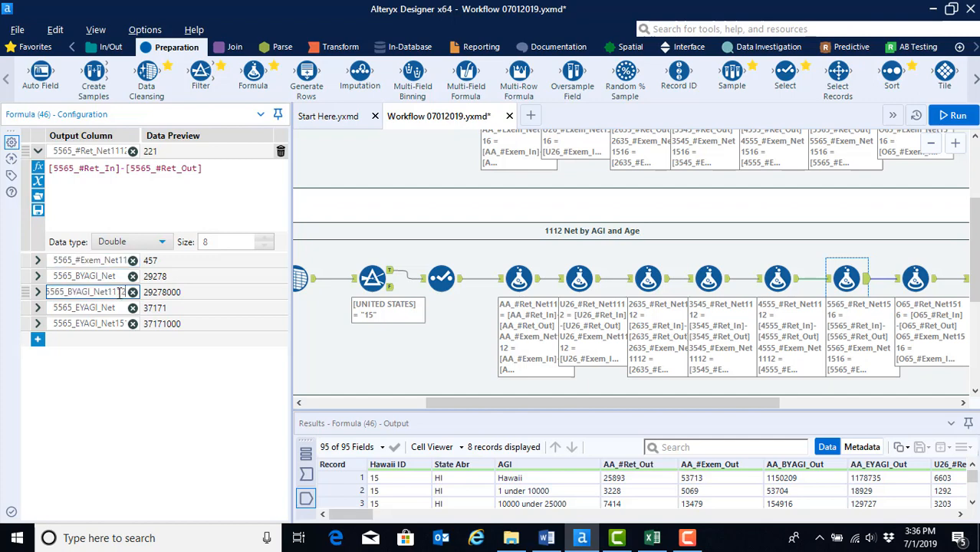
# Step: Rename the 5565_EYAGI_Net output column to 5565_EYAGI_Net1112
pyautogui.click(125, 323)
pyautogui.click(124, 324)
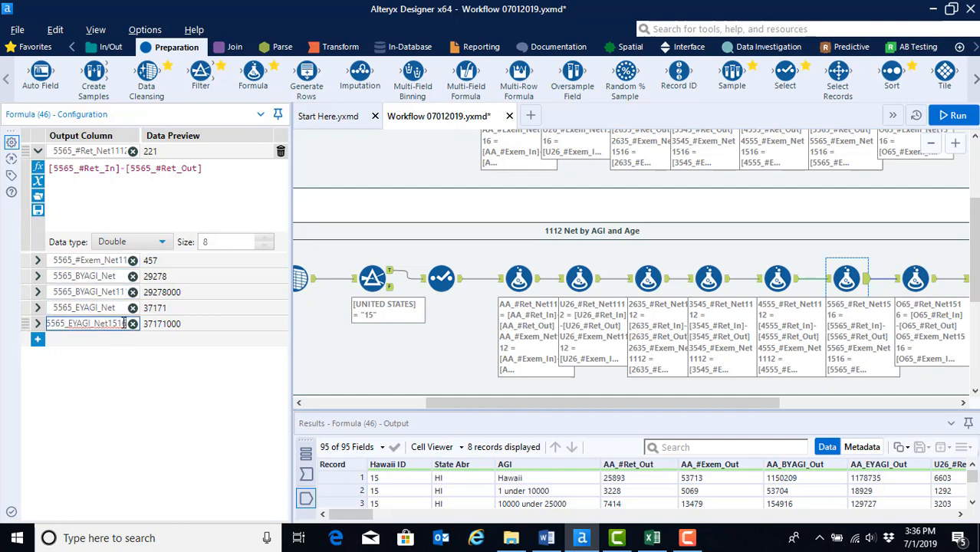
pyautogui.write('112')
# Step: Open the seventh Formula tool and rename the O65_#Ret_Net output column to O65_#Ret_Net1112
pyautogui.click(914, 279)
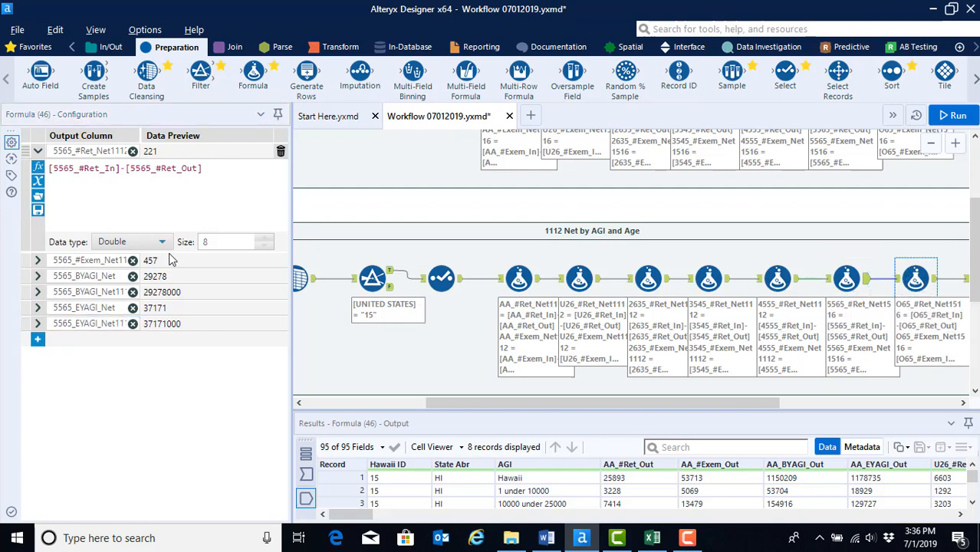
pyautogui.click(137, 153)
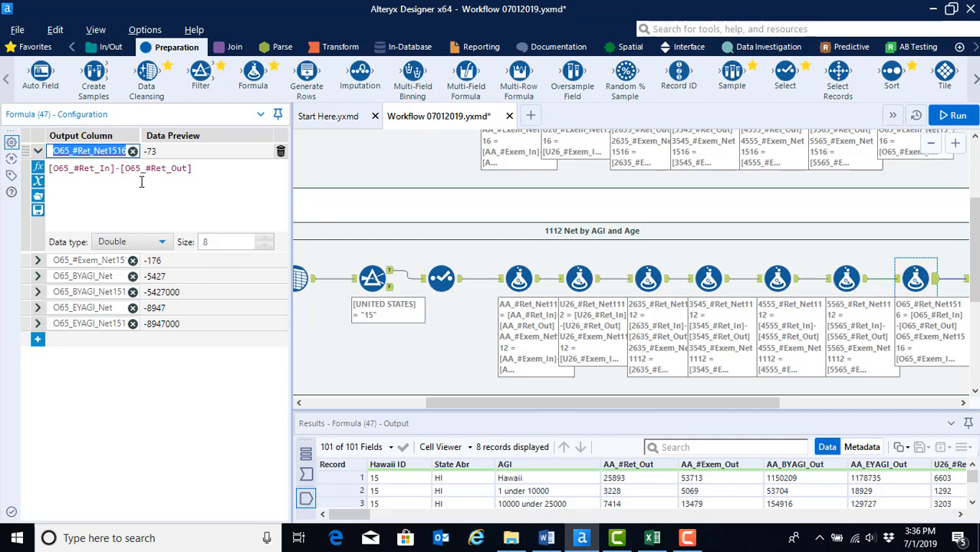
pyautogui.press('Right')
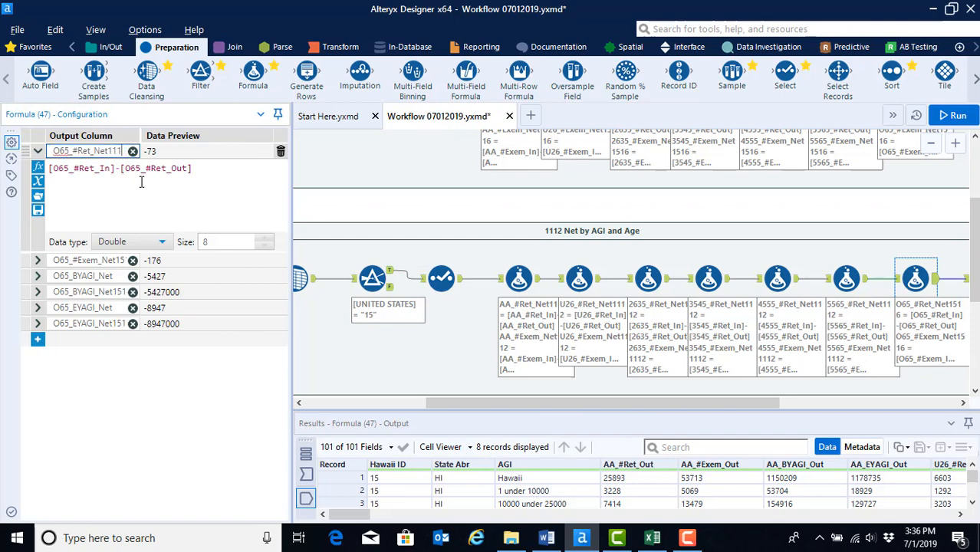
# Step: Rename the O65_#Exem_Net output column to O65_#Exem_Net1112
pyautogui.click(120, 260)
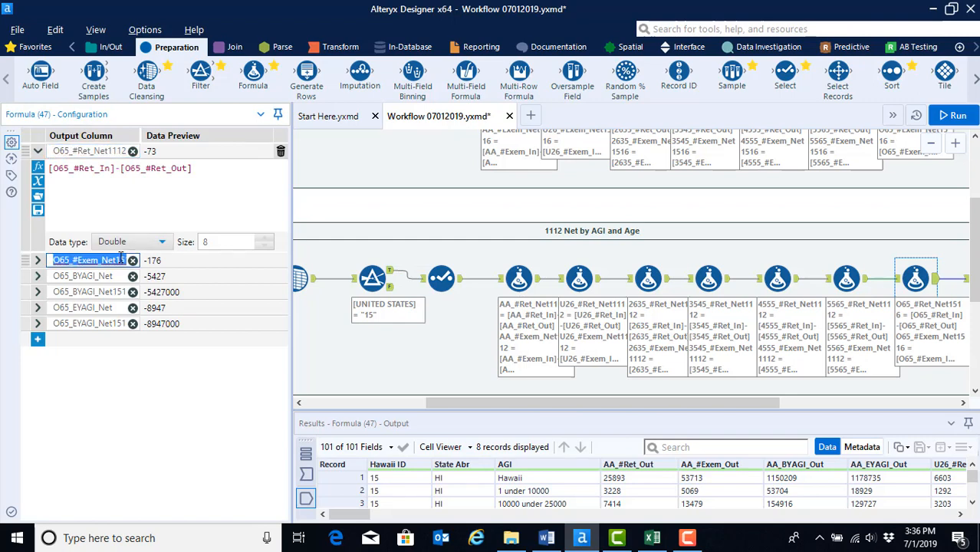
pyautogui.press('Right')
pyautogui.press('BackSpace')
pyautogui.press('BackSpace')
pyautogui.press('BackSpace')
pyautogui.write('112')
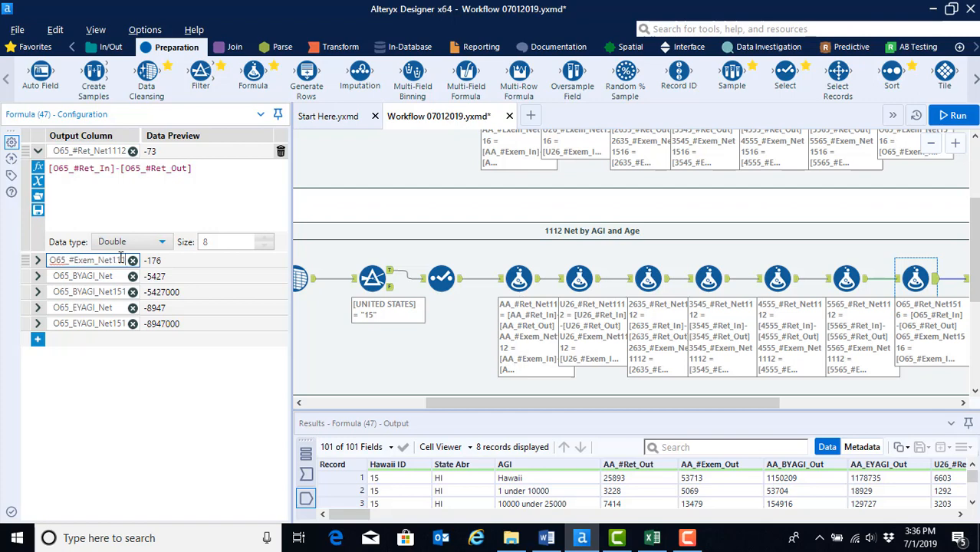
# Step: Rename the O65_BYAGI_Net and O65_EYAGI_Net output columns to end in 1112
pyautogui.click(121, 292)
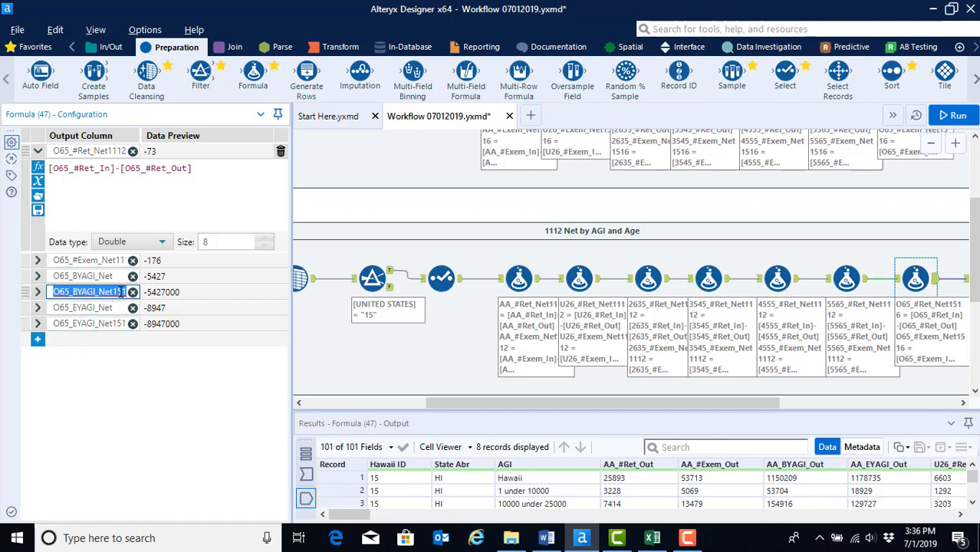
pyautogui.press('Right')
pyautogui.press('BackSpace')
pyautogui.press('BackSpace')
pyautogui.press('BackSpace')
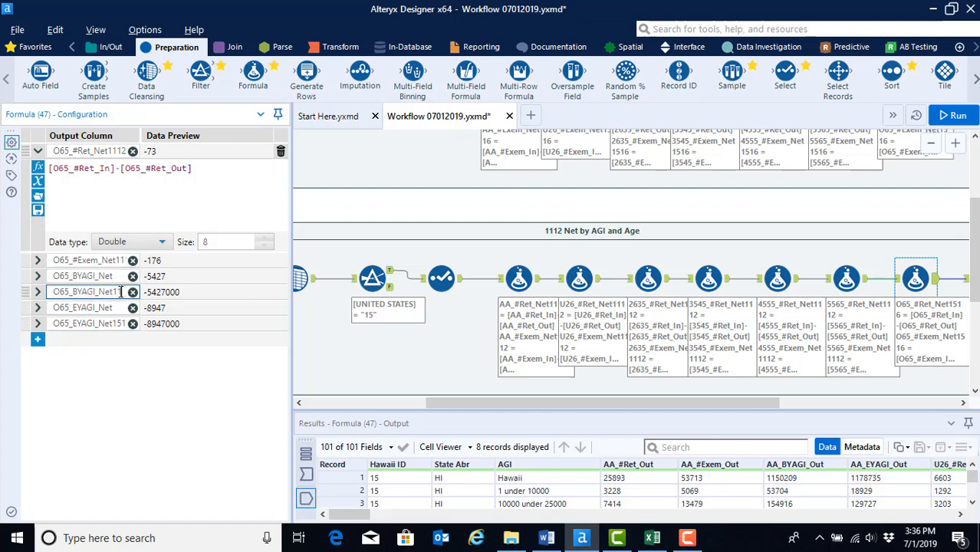
pyautogui.write('12')
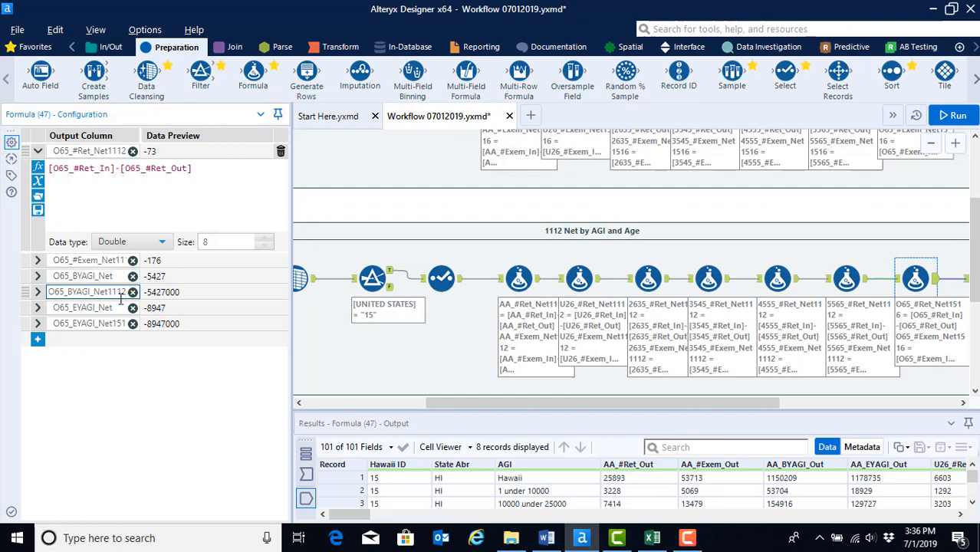
pyautogui.click(119, 324)
pyautogui.press('Right')
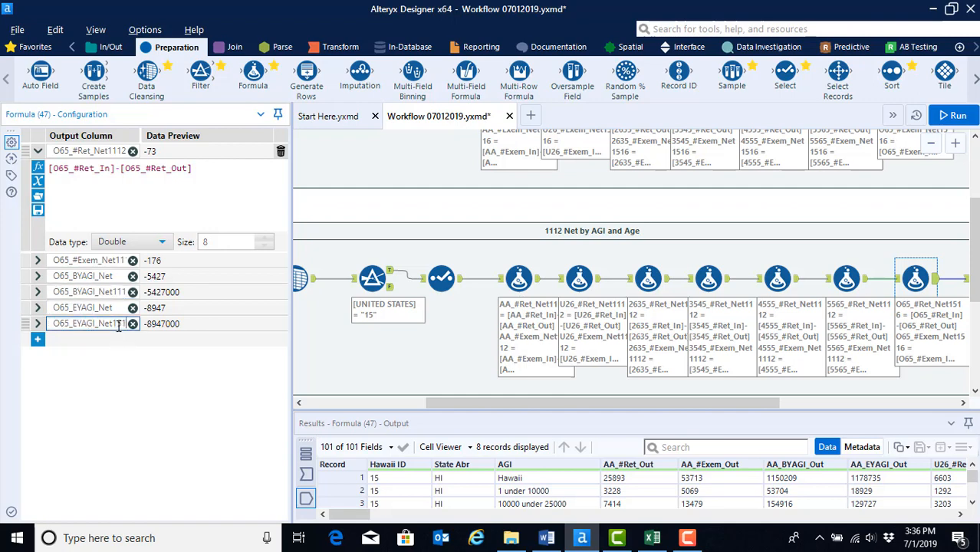
pyautogui.write('2')
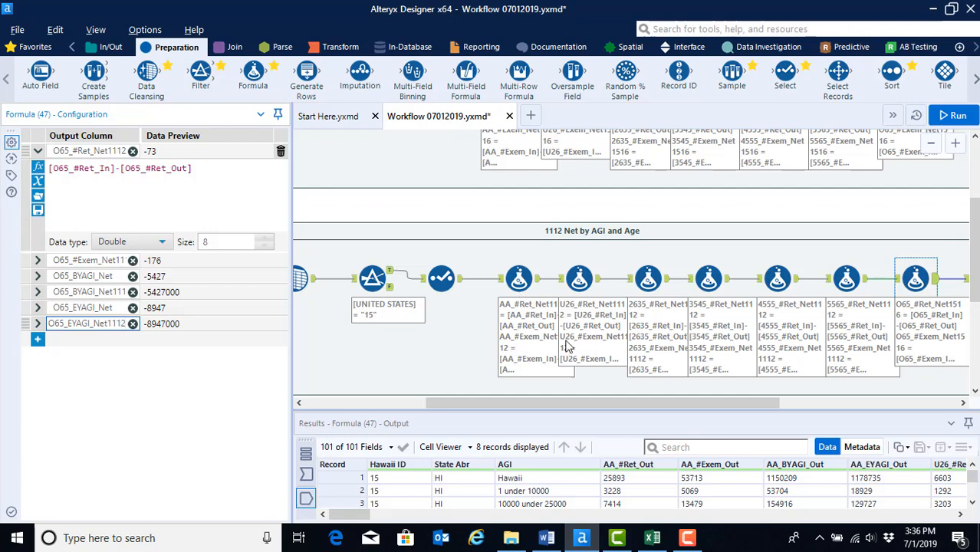
# Step: Run the workflow and filter the result messages to show only warnings
pyautogui.moveTo(674, 403); pyautogui.dragTo(809, 405)
pyautogui.hotkey('ctrl', 'r')
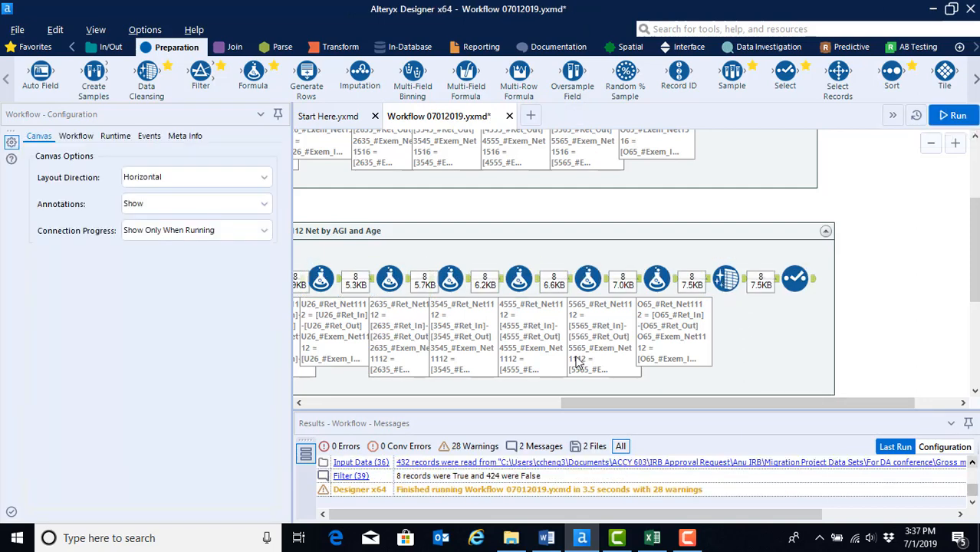
pyautogui.click(468, 447)
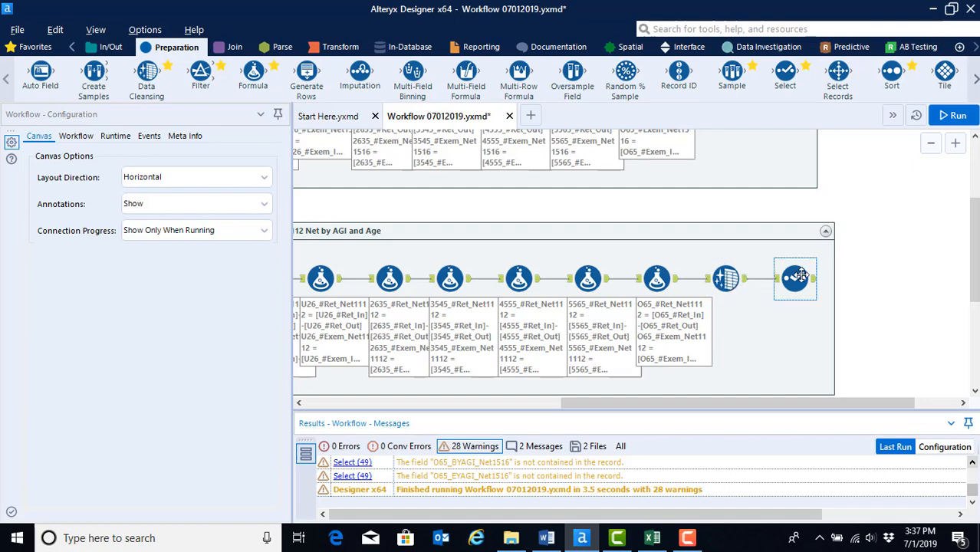
# Step: Open the Data Cleansing tool and select all fields to cleanse
pyautogui.click(724, 280)
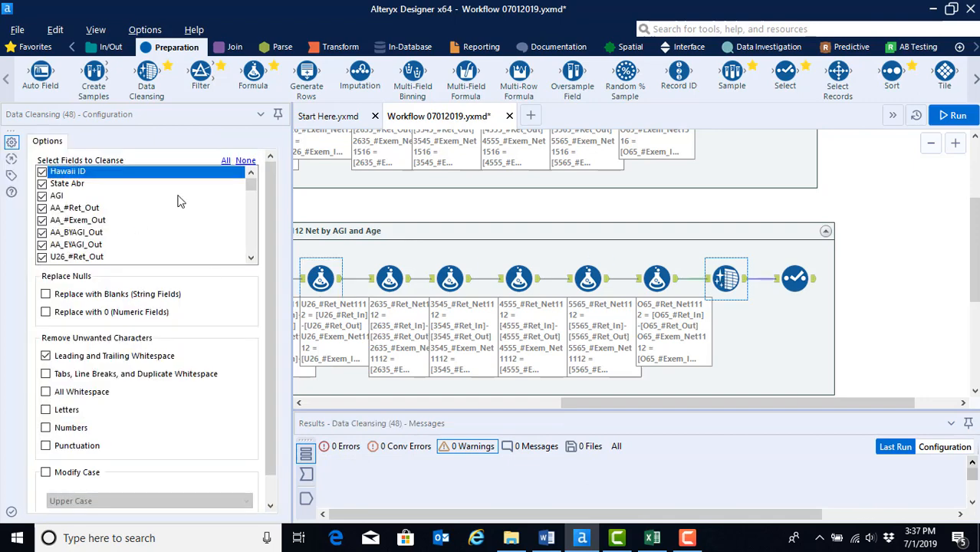
pyautogui.click(224, 160)
pyautogui.moveTo(250, 181); pyautogui.dragTo(250, 258)
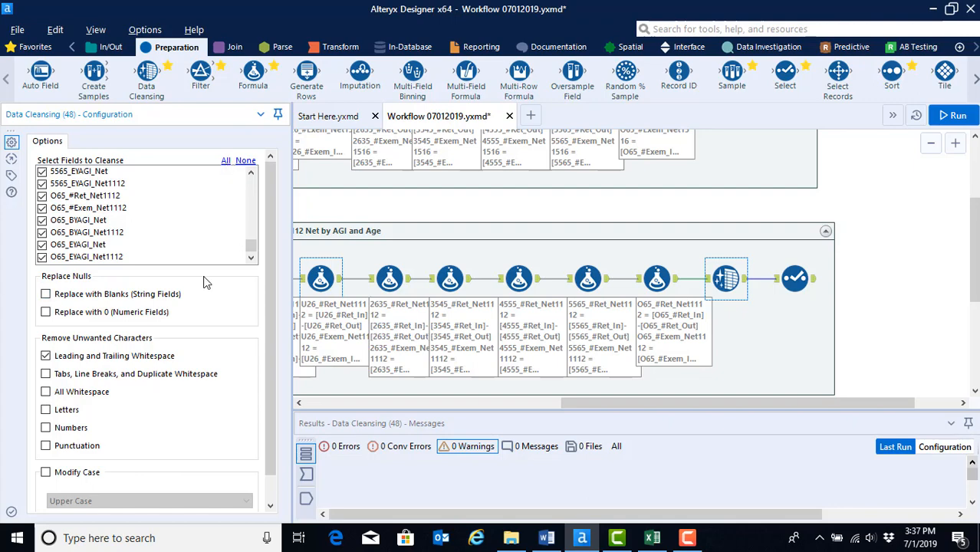
pyautogui.moveTo(247, 253); pyautogui.dragTo(249, 175)
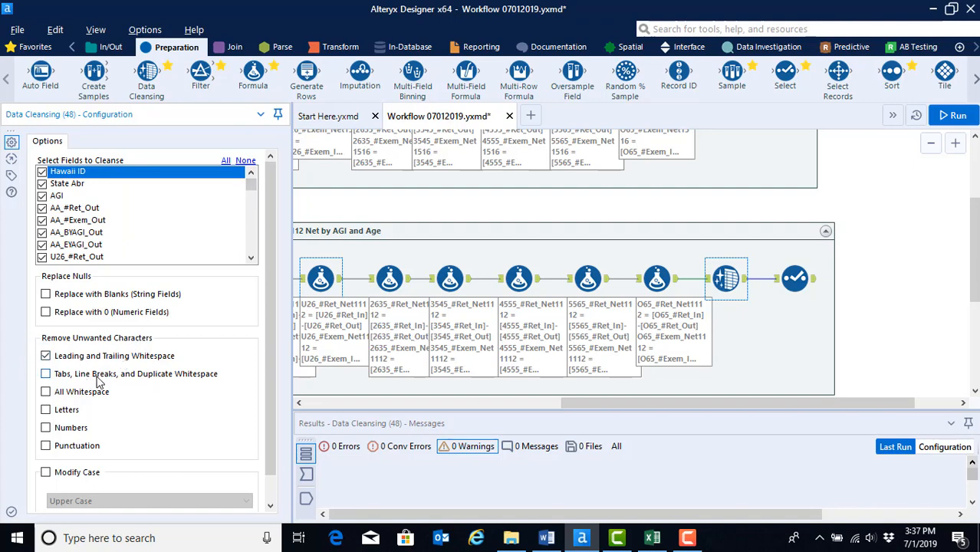
# Step: Open the Select tool and examine its list of fields
pyautogui.click(794, 279)
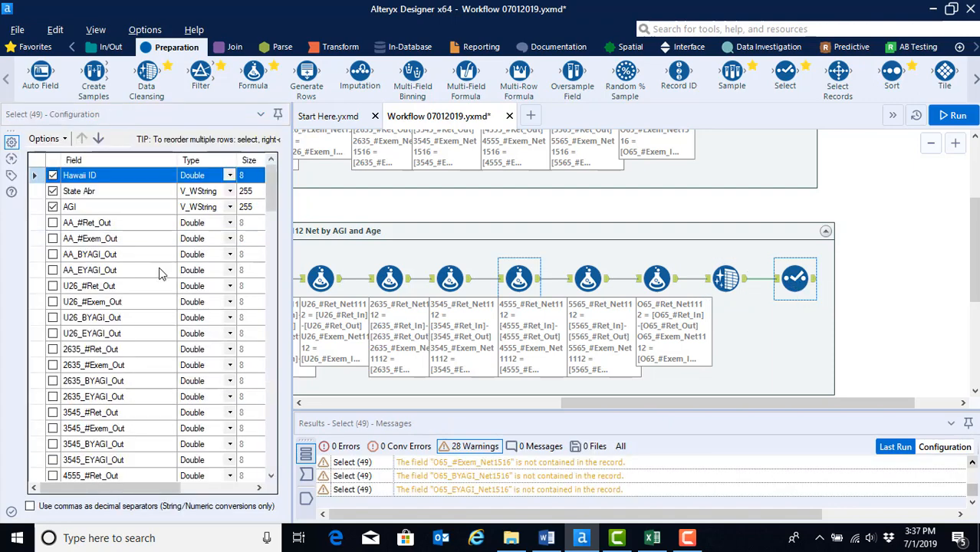
pyautogui.scroll(-12, 176, 387)
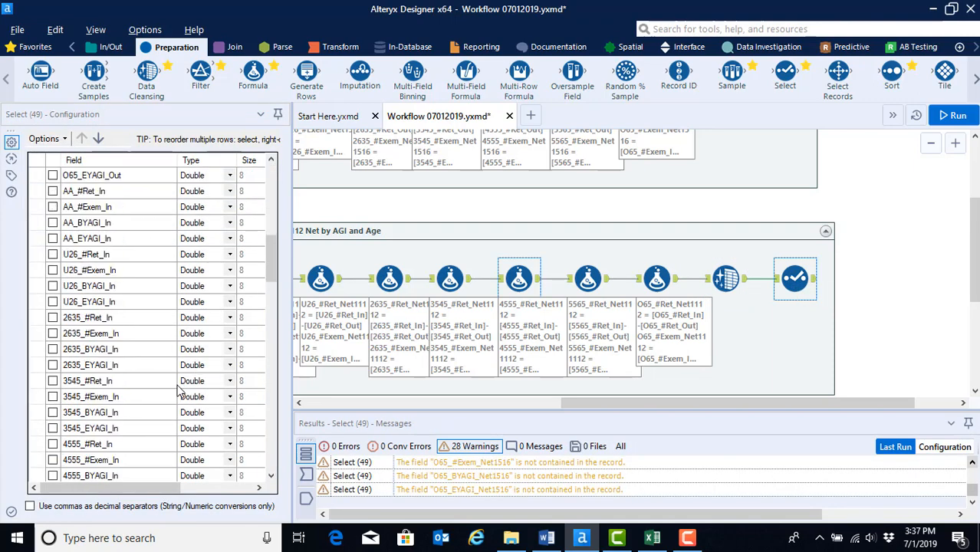
pyautogui.scroll(-15, 176, 391)
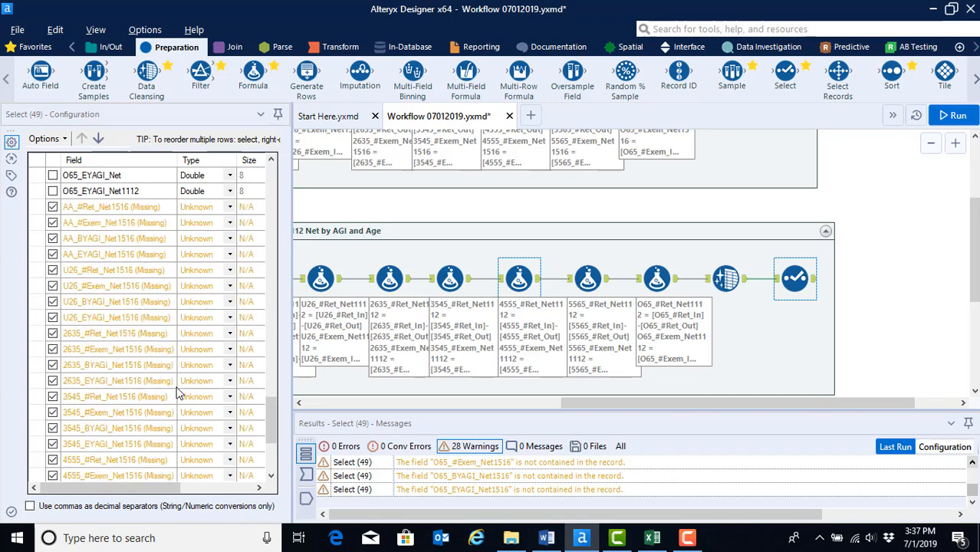
pyautogui.scroll(-4, 176, 394)
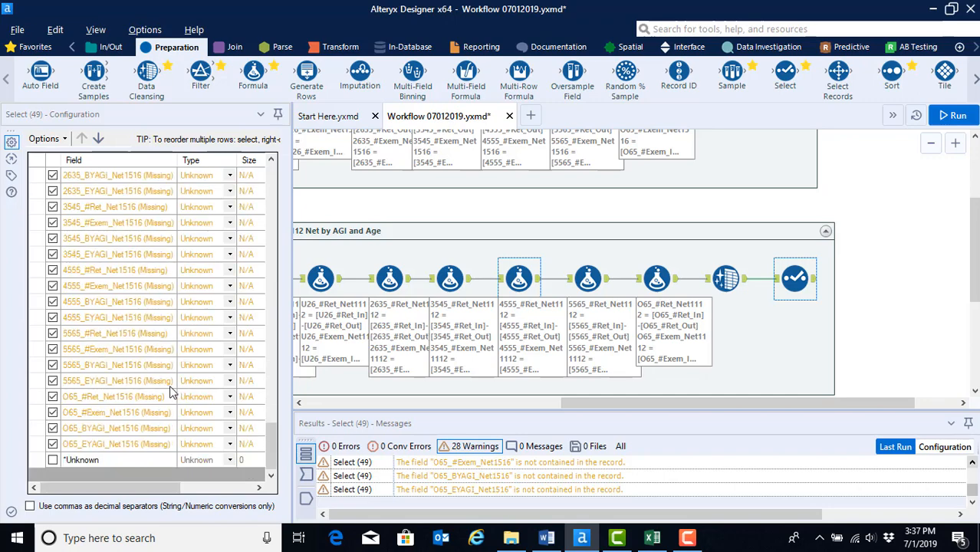
pyautogui.scroll(5, 172, 392)
pyautogui.scroll(20, 171, 392)
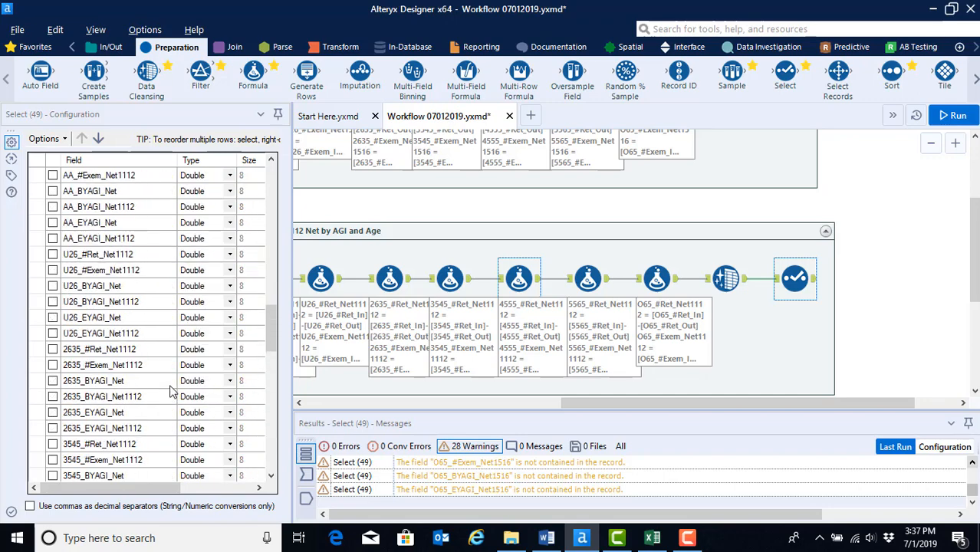
pyautogui.scroll(2, 172, 392)
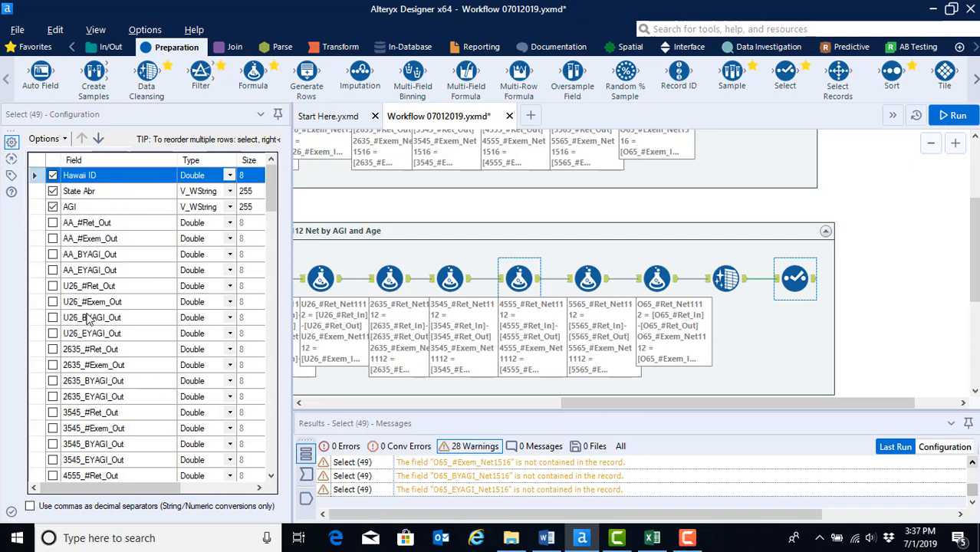
pyautogui.scroll(-6, 61, 320)
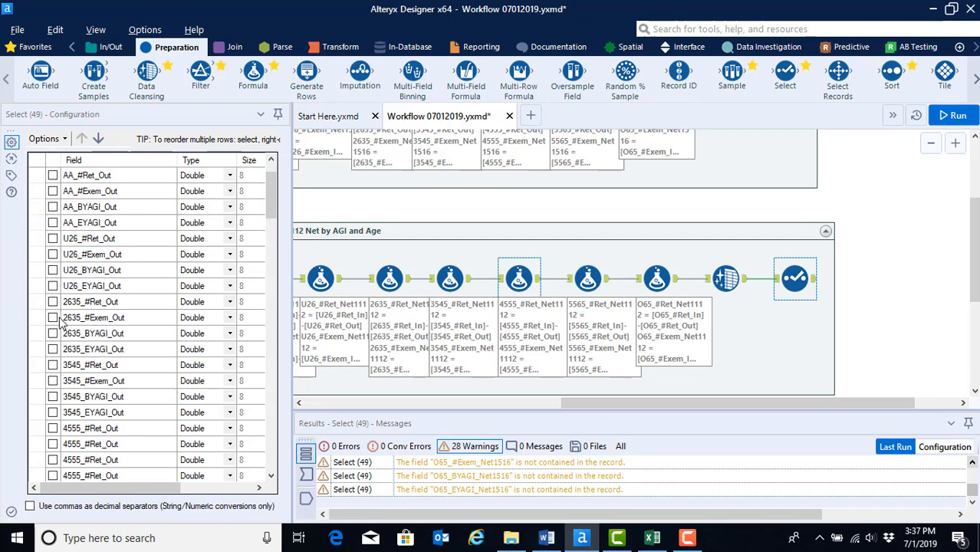
pyautogui.scroll(-5, 61, 320)
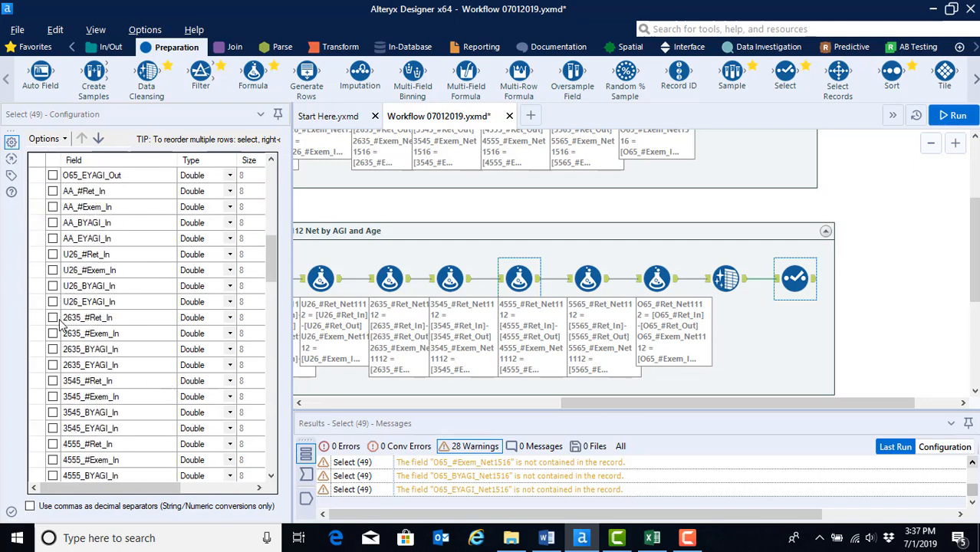
pyautogui.scroll(-7, 61, 321)
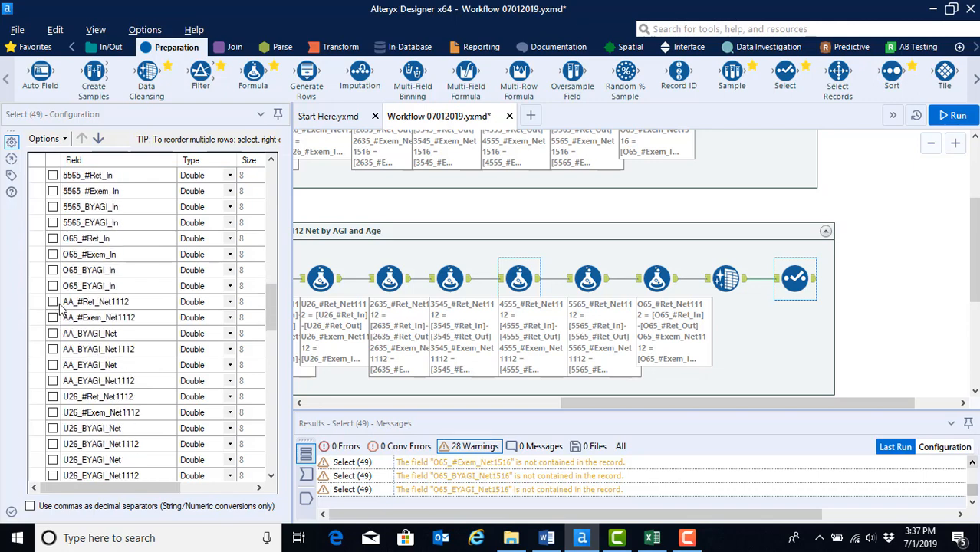
# Step: Highlight the fields from AA_#Ret_Net1112 through O65_EYAGI_Net1112 in the Select tool and check all highlighted fields
pyautogui.click(36, 301)
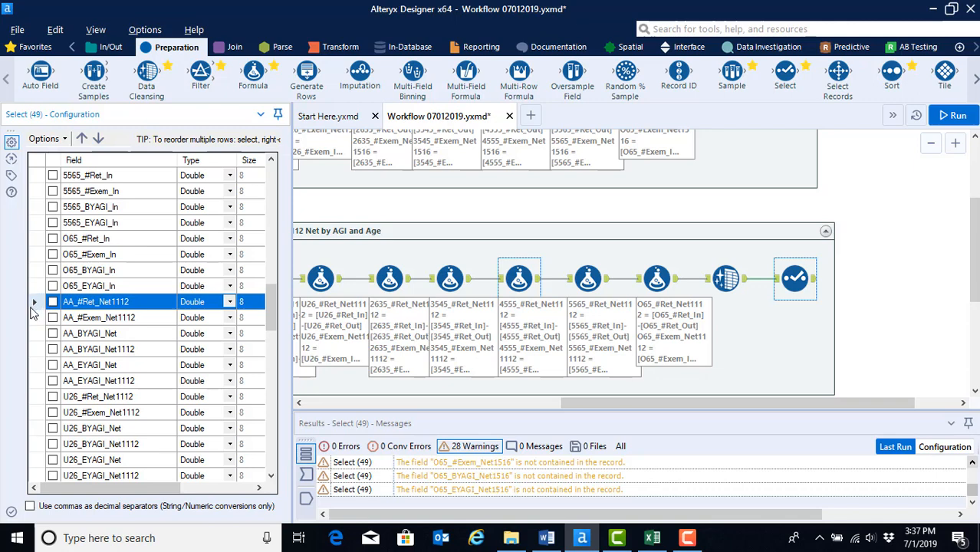
pyautogui.scroll(-10, 37, 354)
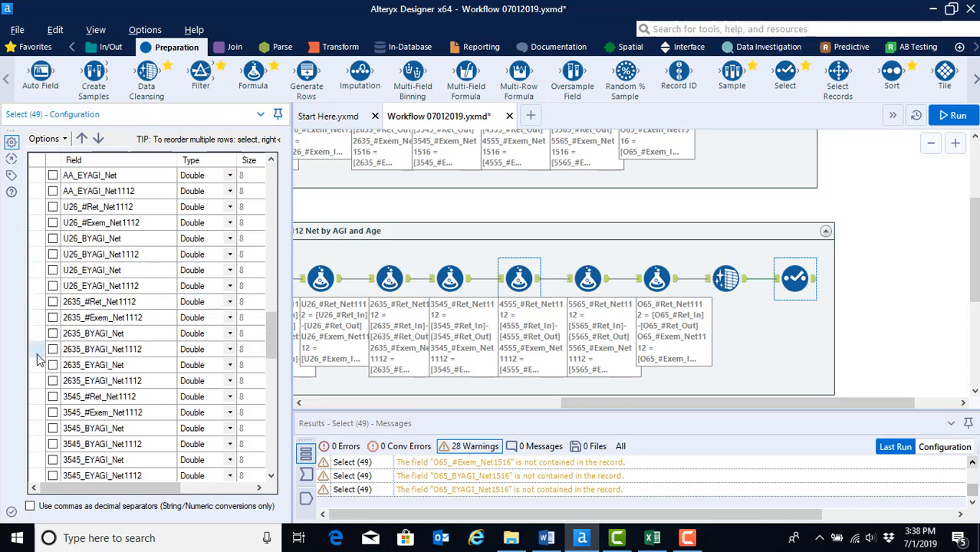
pyautogui.scroll(-3, 36, 354)
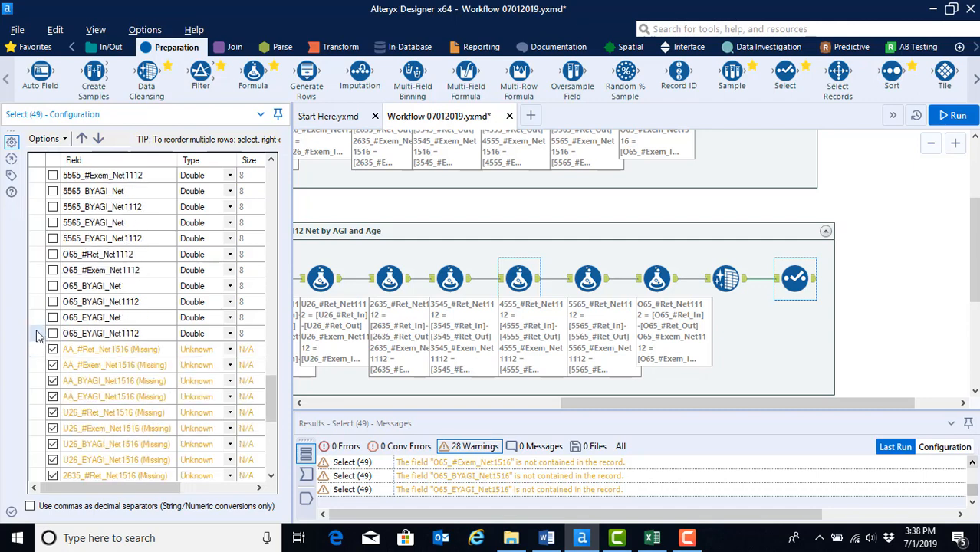
pyautogui.keyDown('shift'); pyautogui.click(36, 334); pyautogui.keyUp('shift')
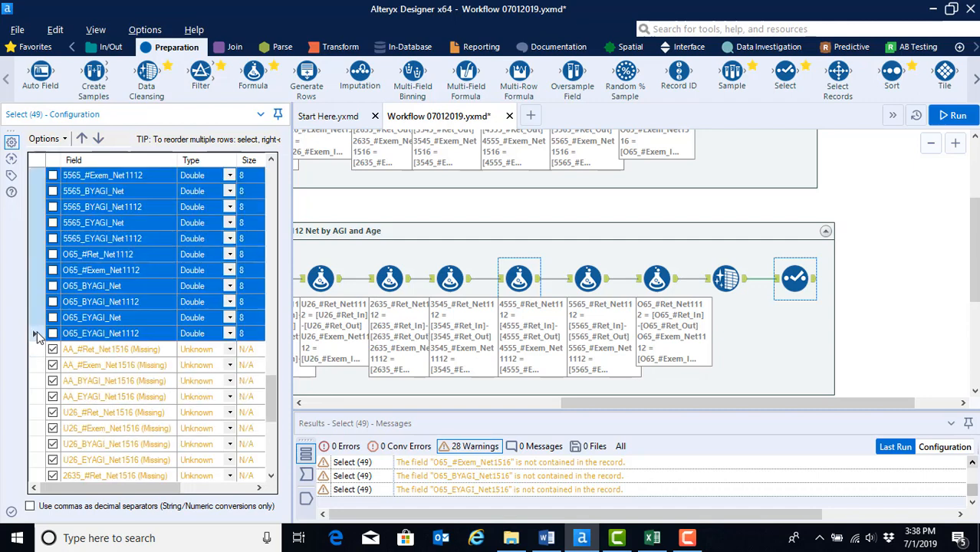
pyautogui.click(64, 139)
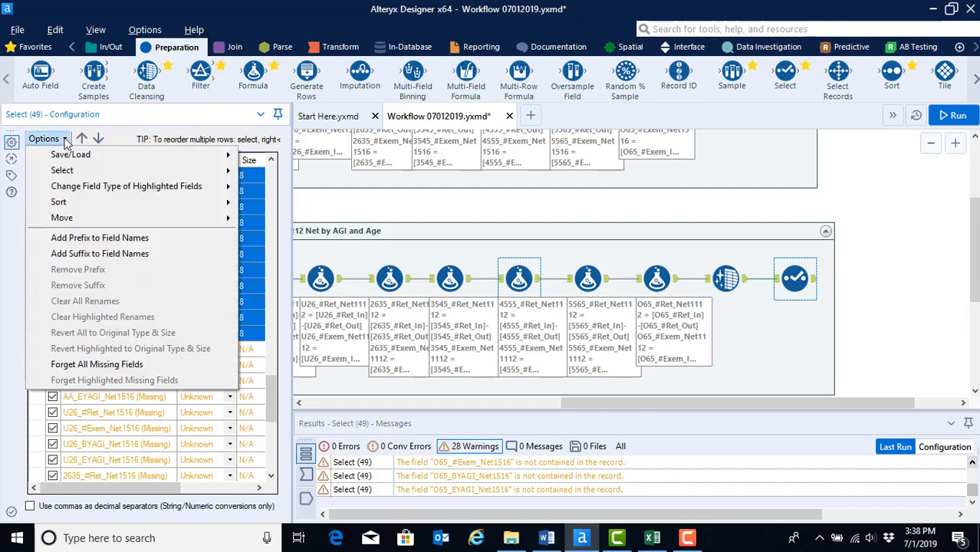
pyautogui.moveTo(71, 175)
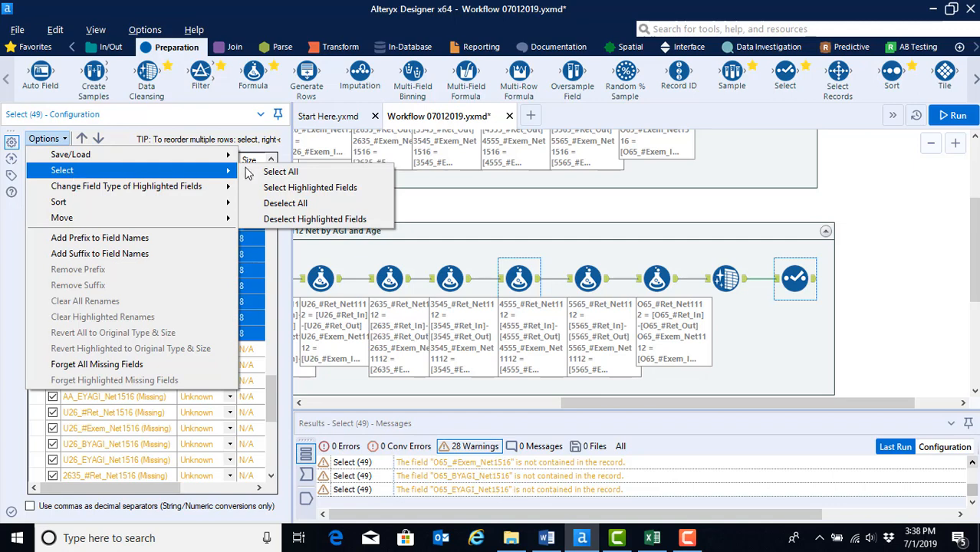
pyautogui.click(313, 187)
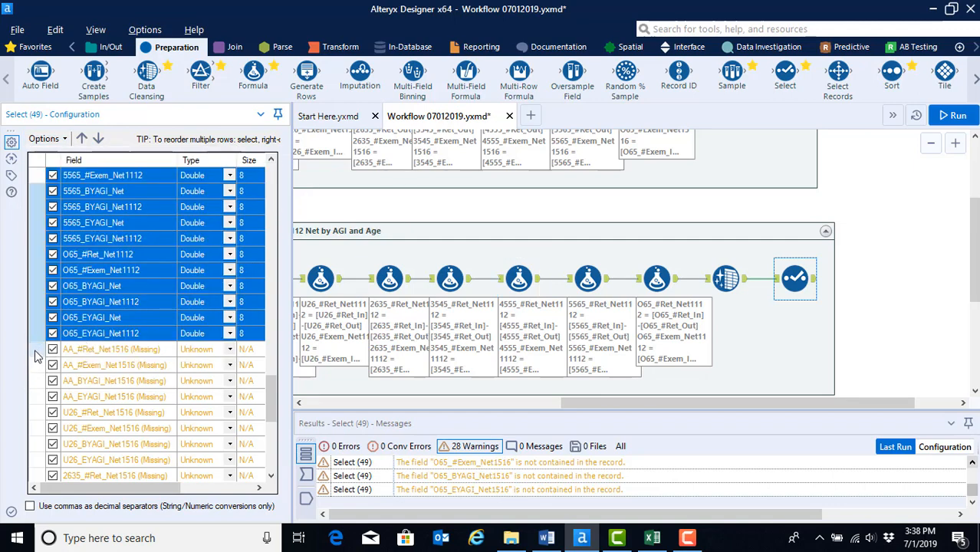
# Step: Highlight the missing Net1516 fields from AA_#Ret_Net1516 through O65_EYAGI_Net1516 and uncheck all highlighted fields
pyautogui.click(33, 355)
pyautogui.scroll(-7, 38, 372)
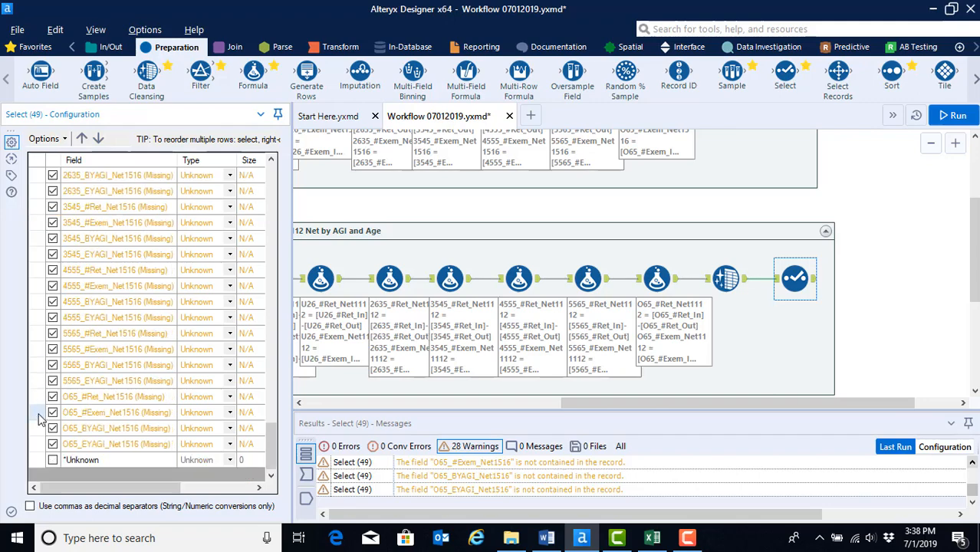
pyautogui.keyDown('shift'); pyautogui.click(33, 447); pyautogui.keyUp('shift')
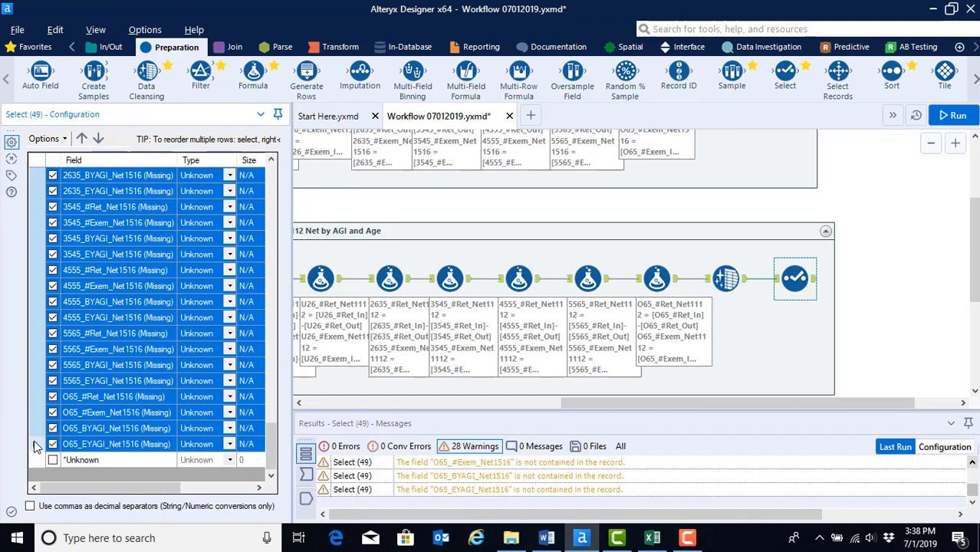
pyautogui.click(66, 139)
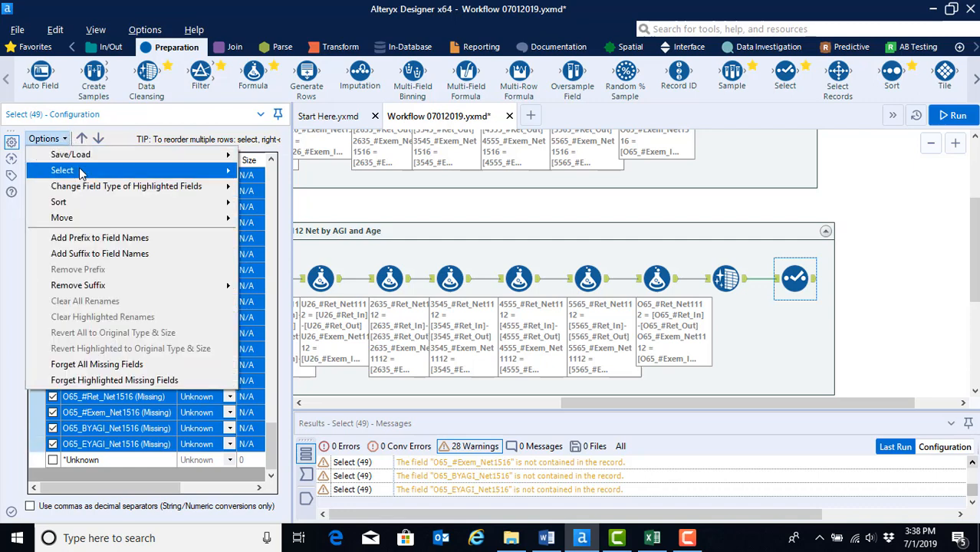
pyautogui.moveTo(83, 171)
pyautogui.click(300, 220)
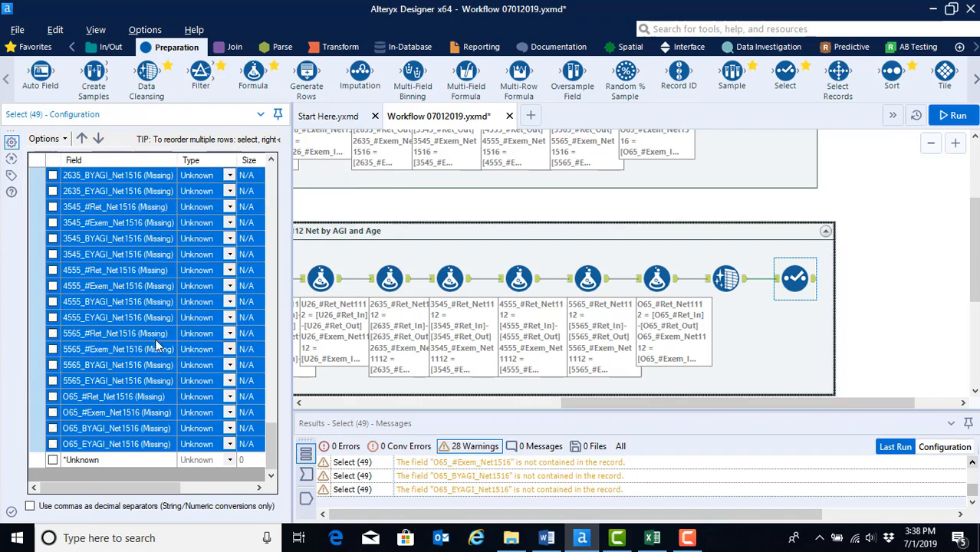
# Step: Uncheck the intermediate BYAGI_Net and EYAGI_Net fields for every age group, keeping the Net1112 fields checked
pyautogui.scroll(5, 61, 382)
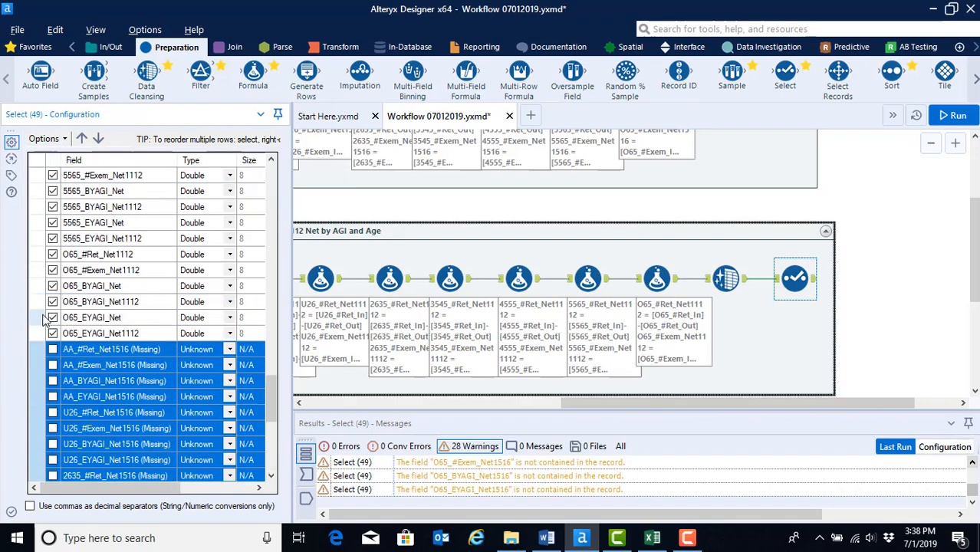
pyautogui.click(53, 318)
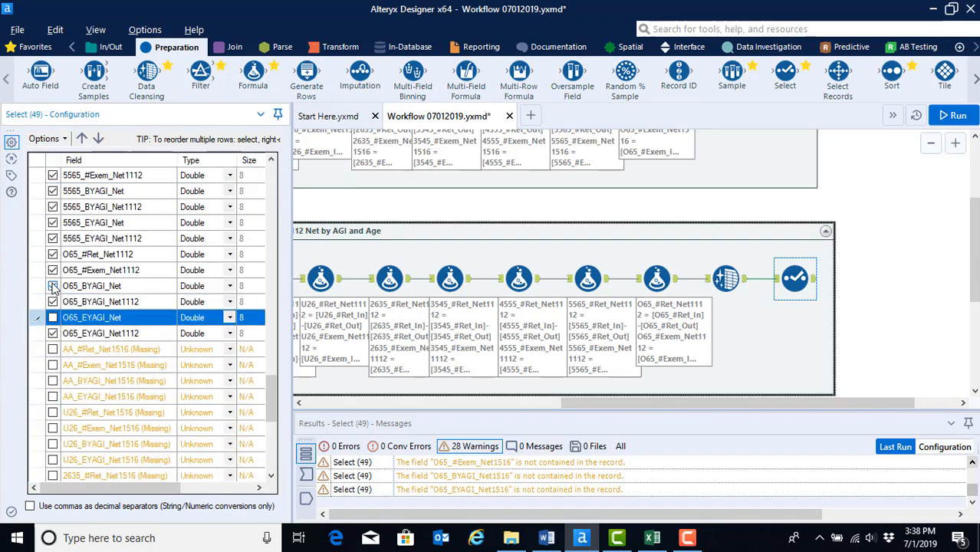
pyautogui.click(52, 286)
pyautogui.scroll(1, 53, 283)
pyautogui.click(53, 271)
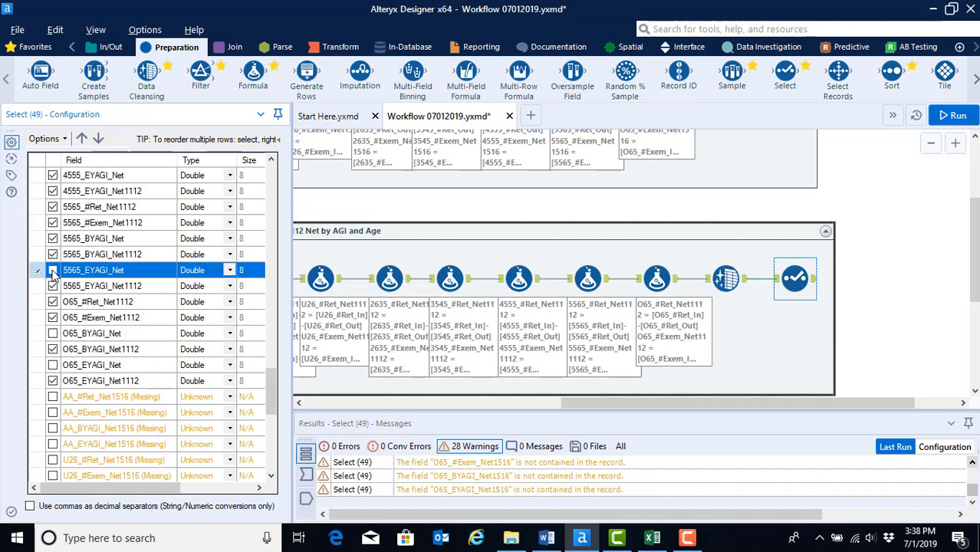
pyautogui.scroll(1, 77, 287)
pyautogui.click(53, 286)
pyautogui.scroll(1, 65, 293)
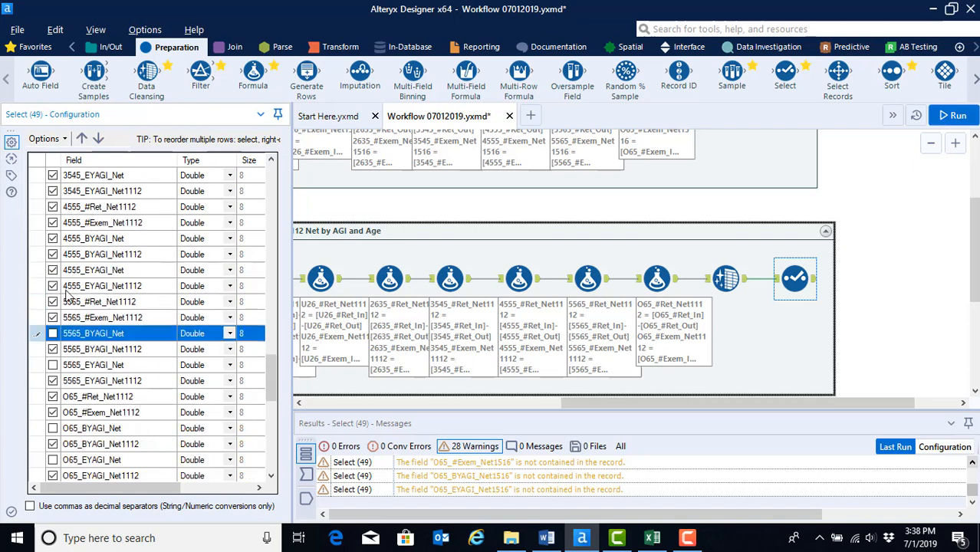
pyautogui.click(53, 271)
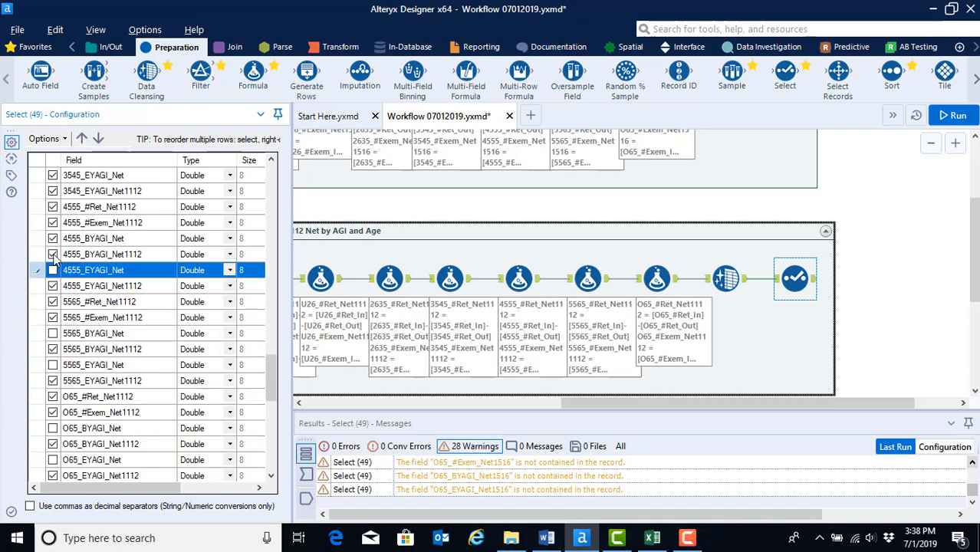
pyautogui.click(53, 238)
pyautogui.scroll(3, 75, 299)
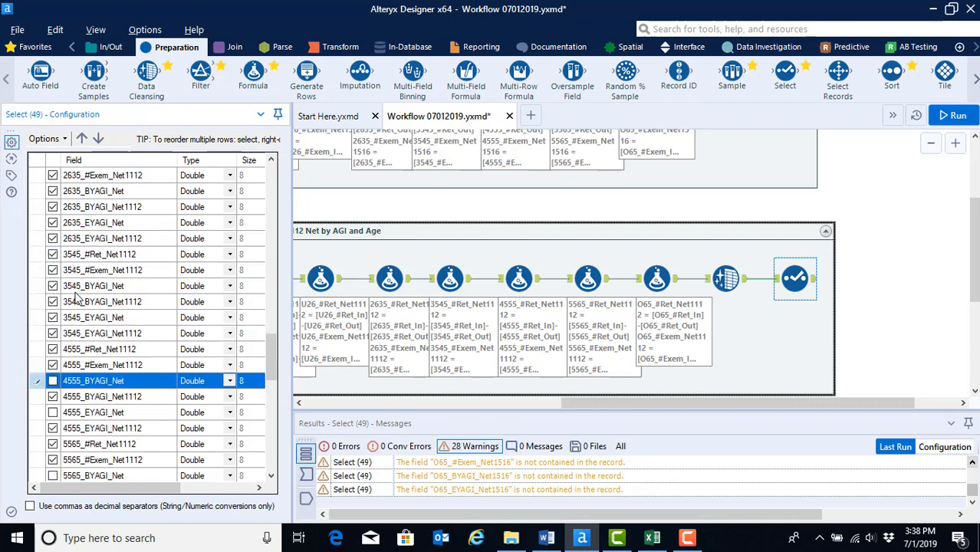
pyautogui.click(53, 318)
pyautogui.click(53, 286)
pyautogui.scroll(2, 92, 307)
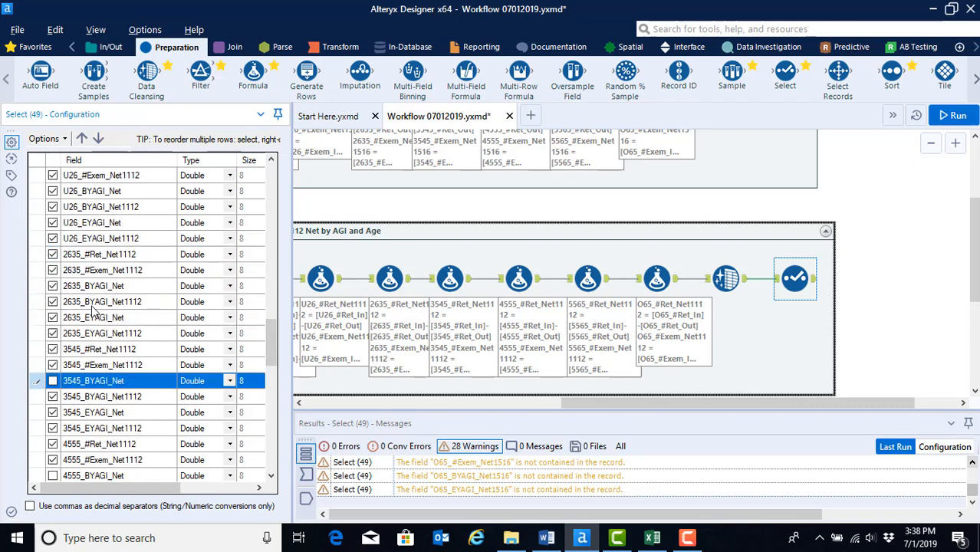
pyautogui.click(53, 317)
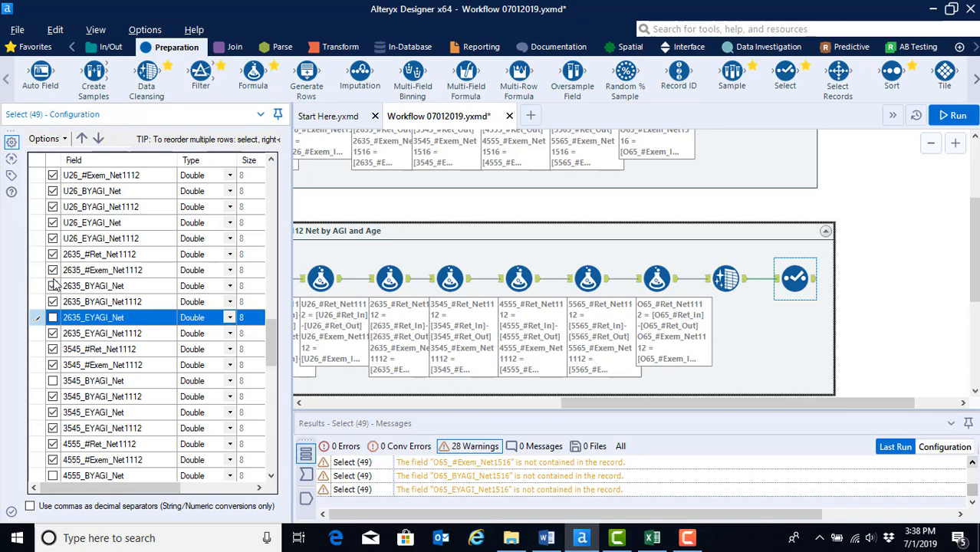
pyautogui.click(53, 285)
pyautogui.scroll(1, 92, 285)
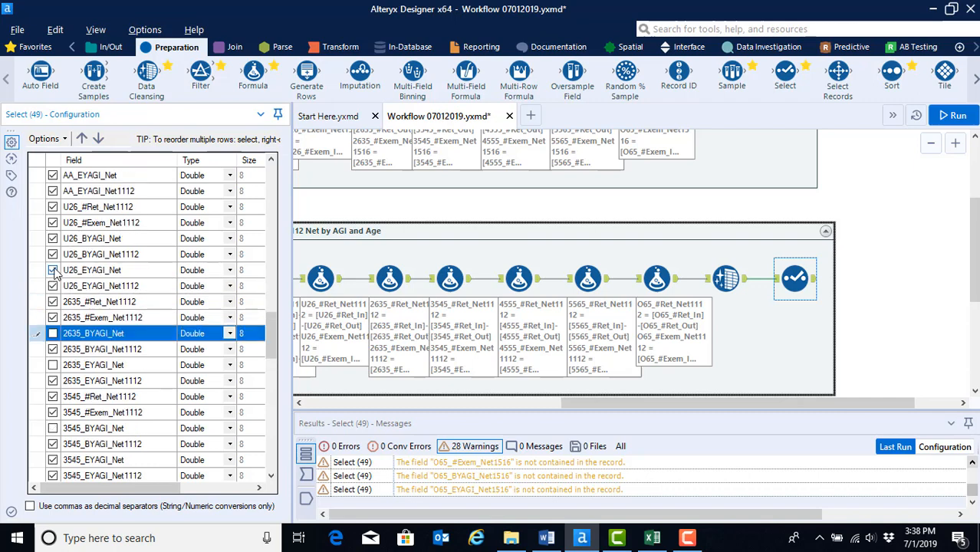
pyautogui.click(53, 270)
pyautogui.click(53, 238)
pyautogui.scroll(1, 72, 285)
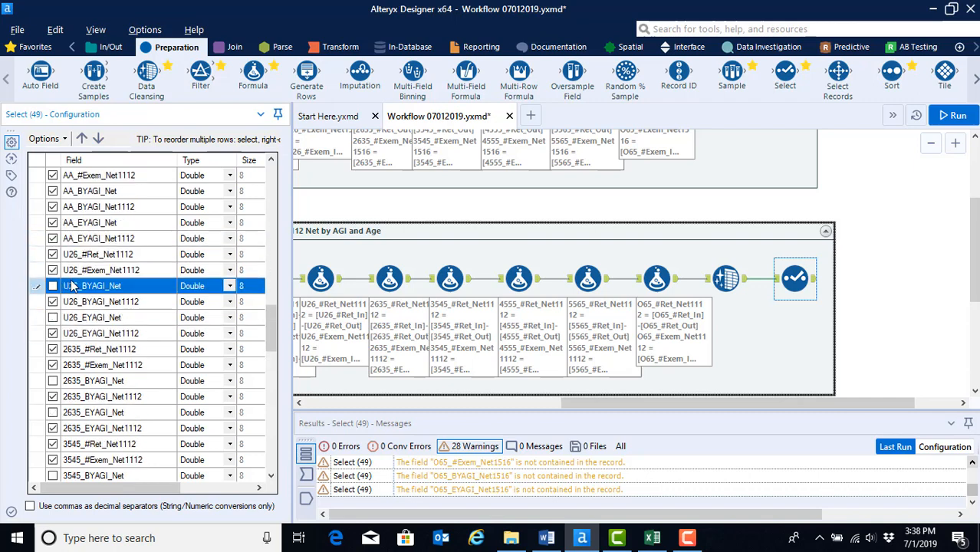
pyautogui.click(53, 224)
pyautogui.scroll(1, 69, 260)
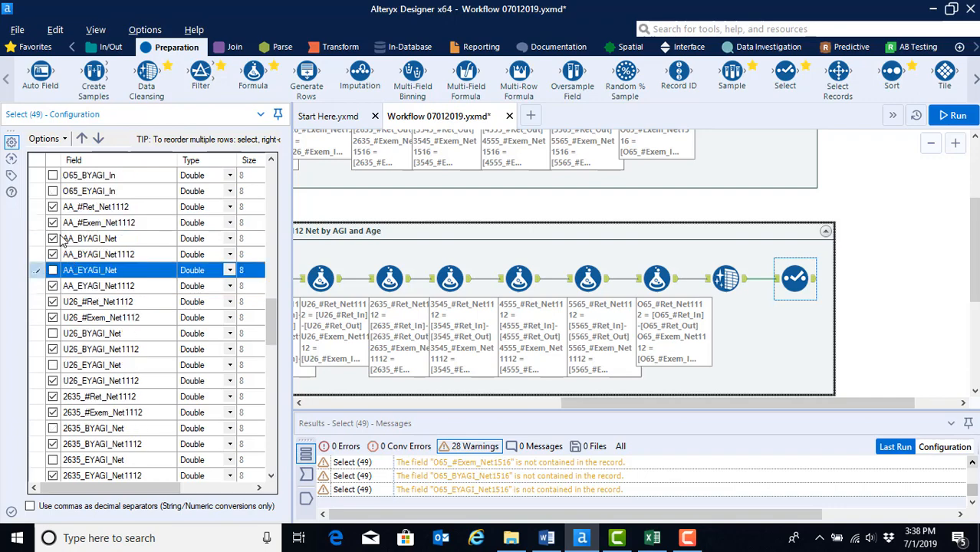
pyautogui.click(53, 239)
pyautogui.scroll(19, 62, 253)
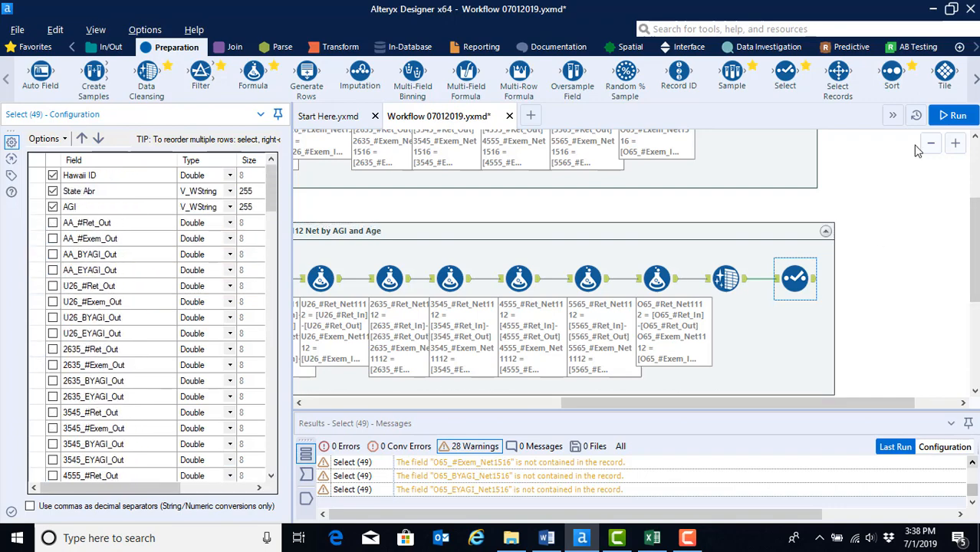
# Step: Run the workflow and review the Select tool's output columns and its list of checked fields
pyautogui.click(950, 118)
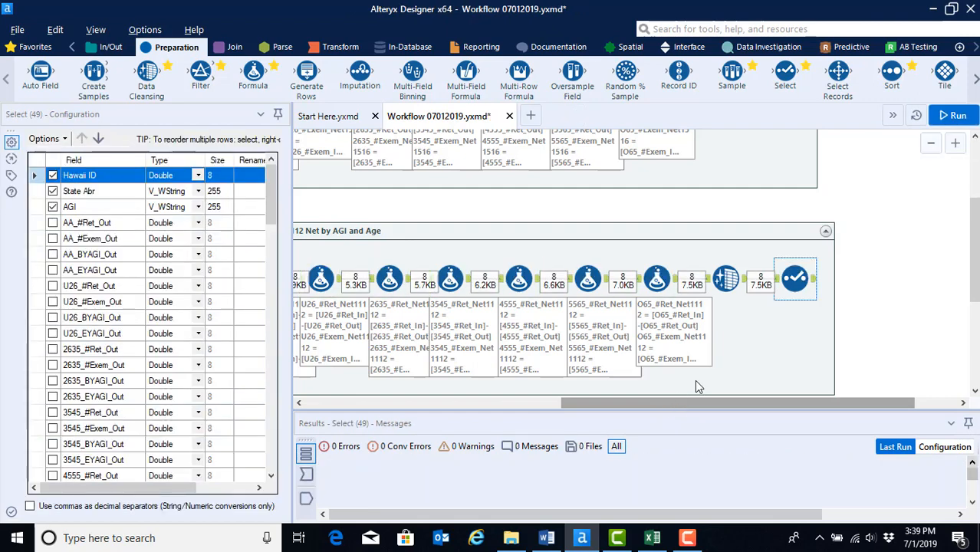
pyautogui.click(815, 279)
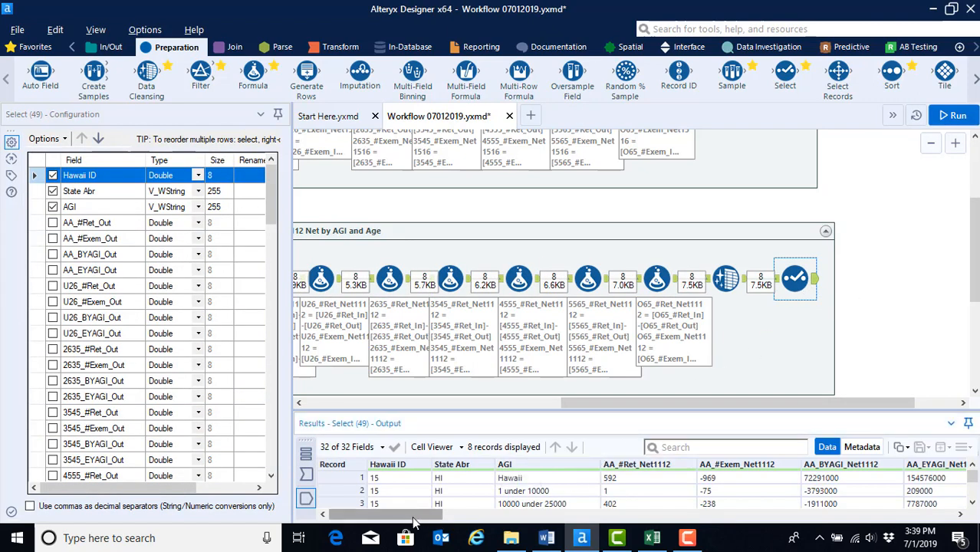
pyautogui.moveTo(419, 520); pyautogui.dragTo(899, 518)
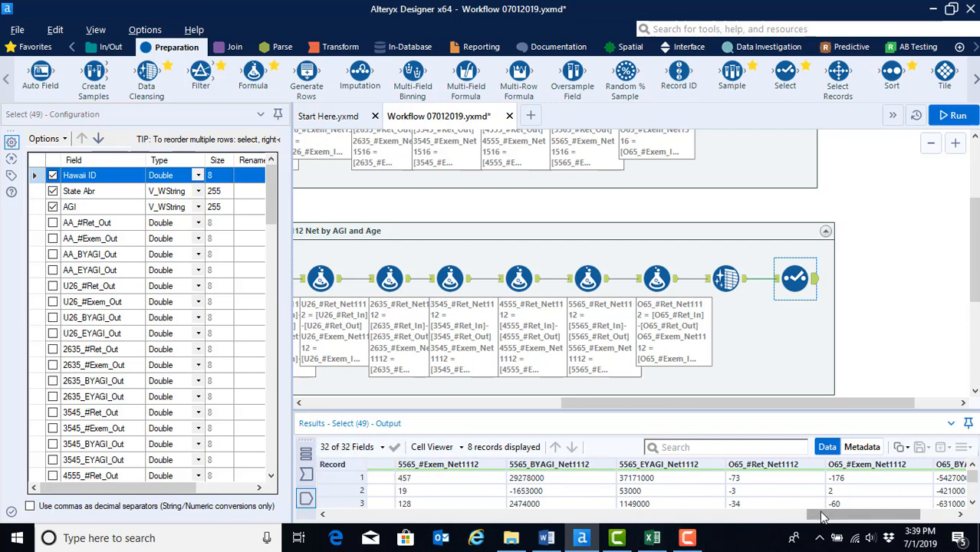
pyautogui.moveTo(823, 519); pyautogui.dragTo(497, 514)
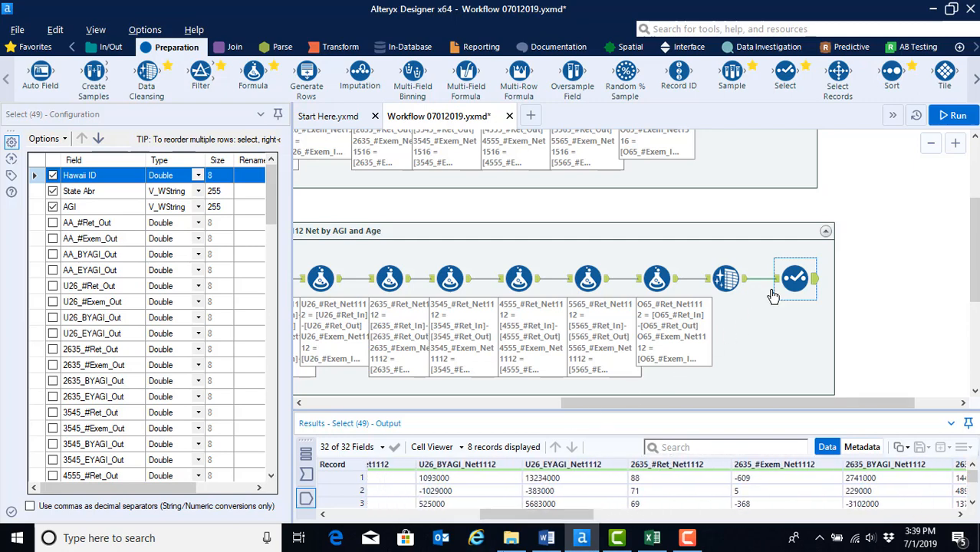
pyautogui.scroll(-15, 174, 360)
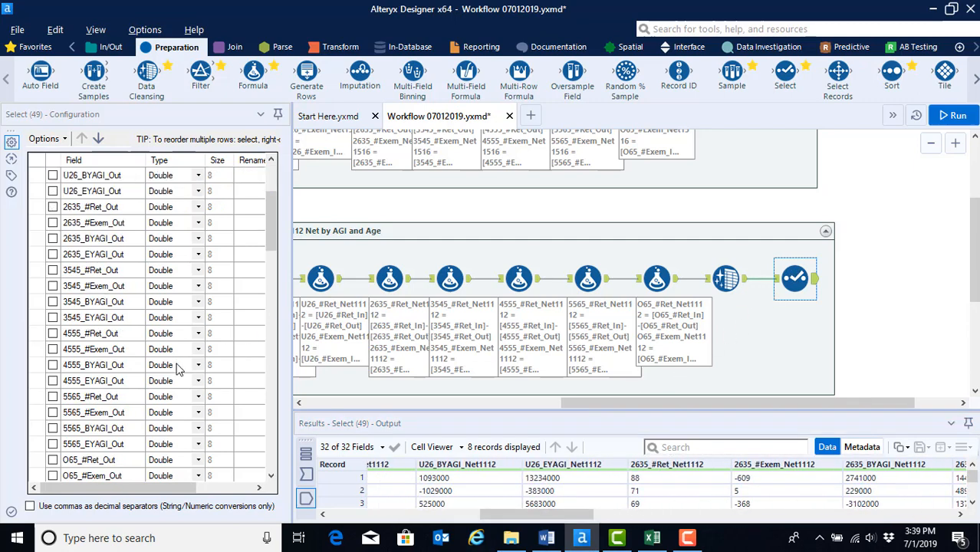
pyautogui.scroll(-3, 177, 370)
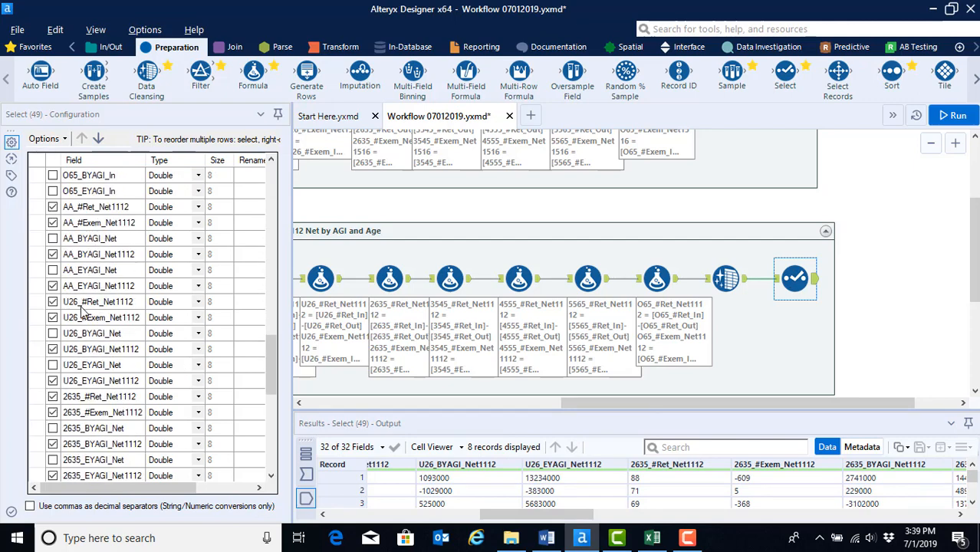
pyautogui.scroll(-1, 81, 306)
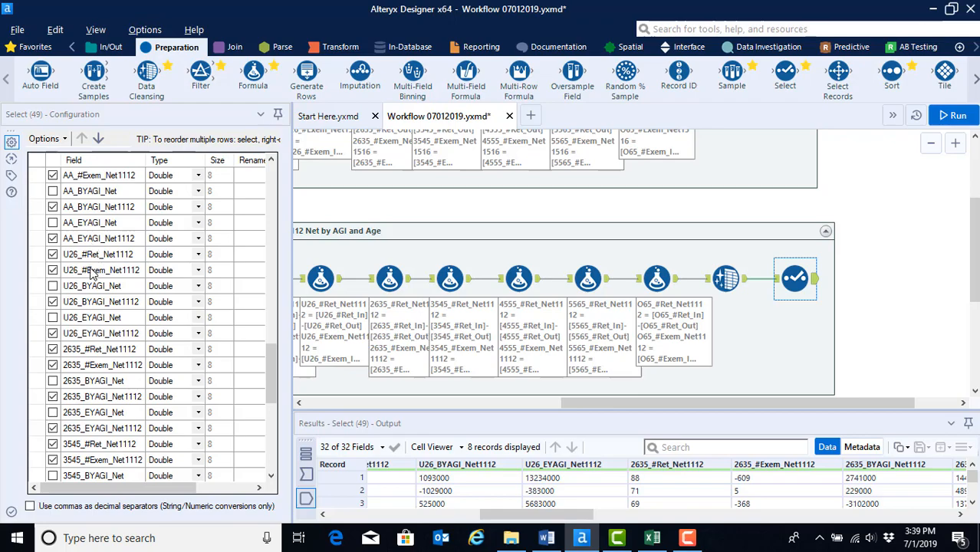